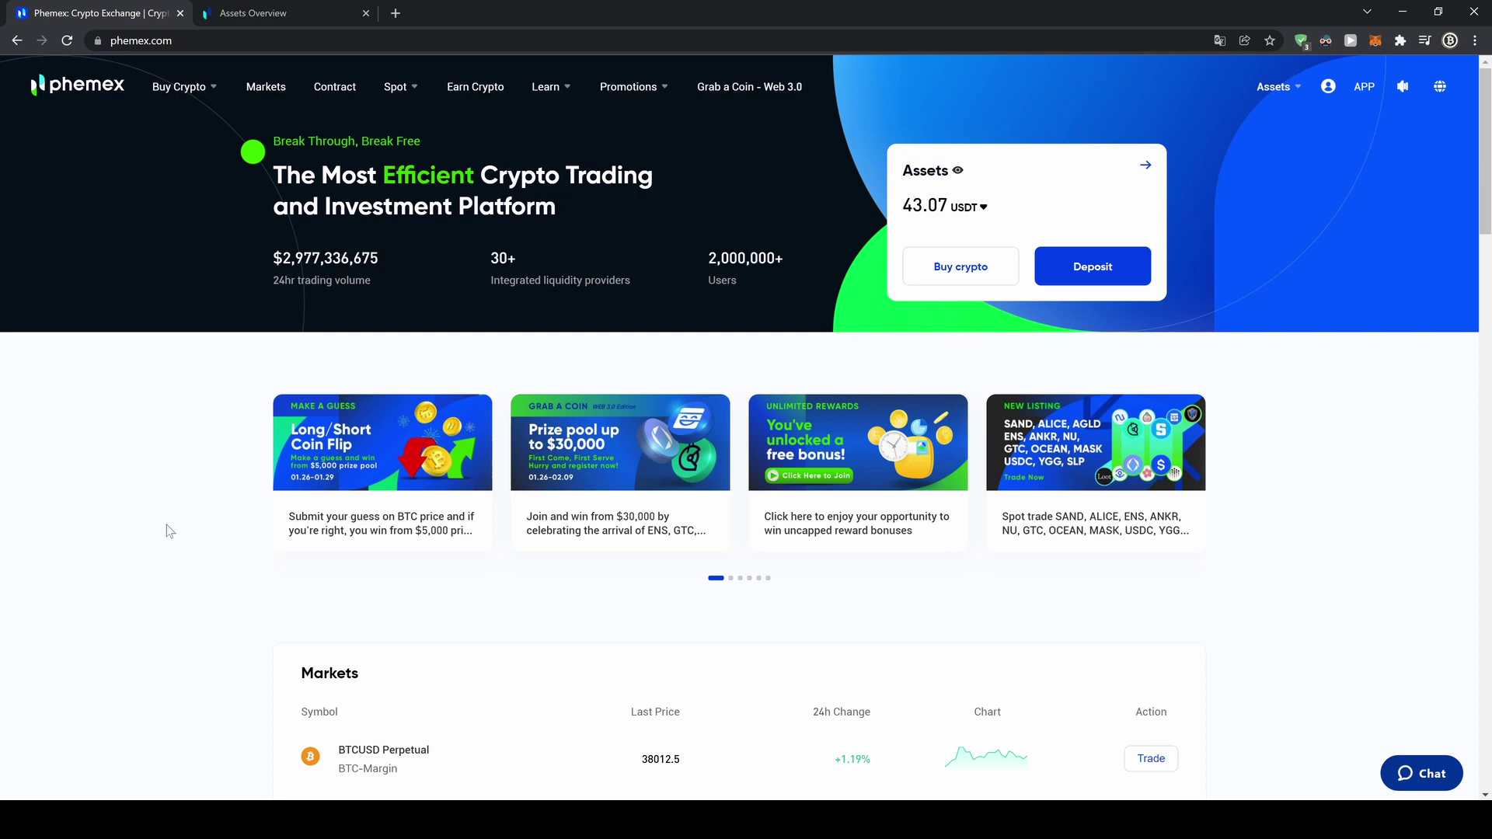
- Switch to the incognito window showing the Welcome Bonus signup form with the invitation code prefilled
key(alt+Tab)
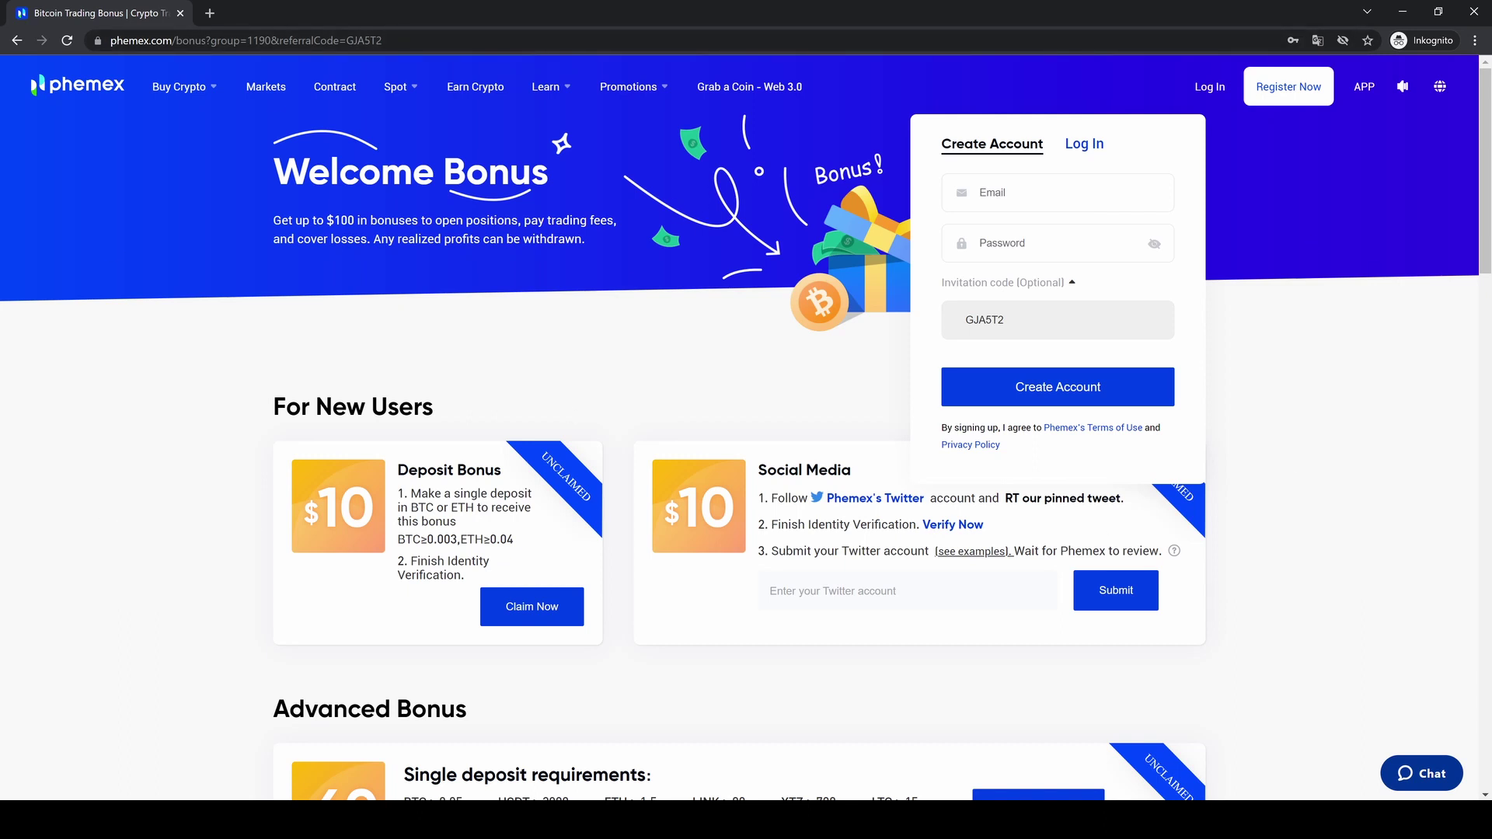
- Highlight the $100 bonus amount and scroll through the new-user, advanced and trading bonus offers
double_click(340, 220)
click(507, 350)
scroll(746, 428, down, 1)
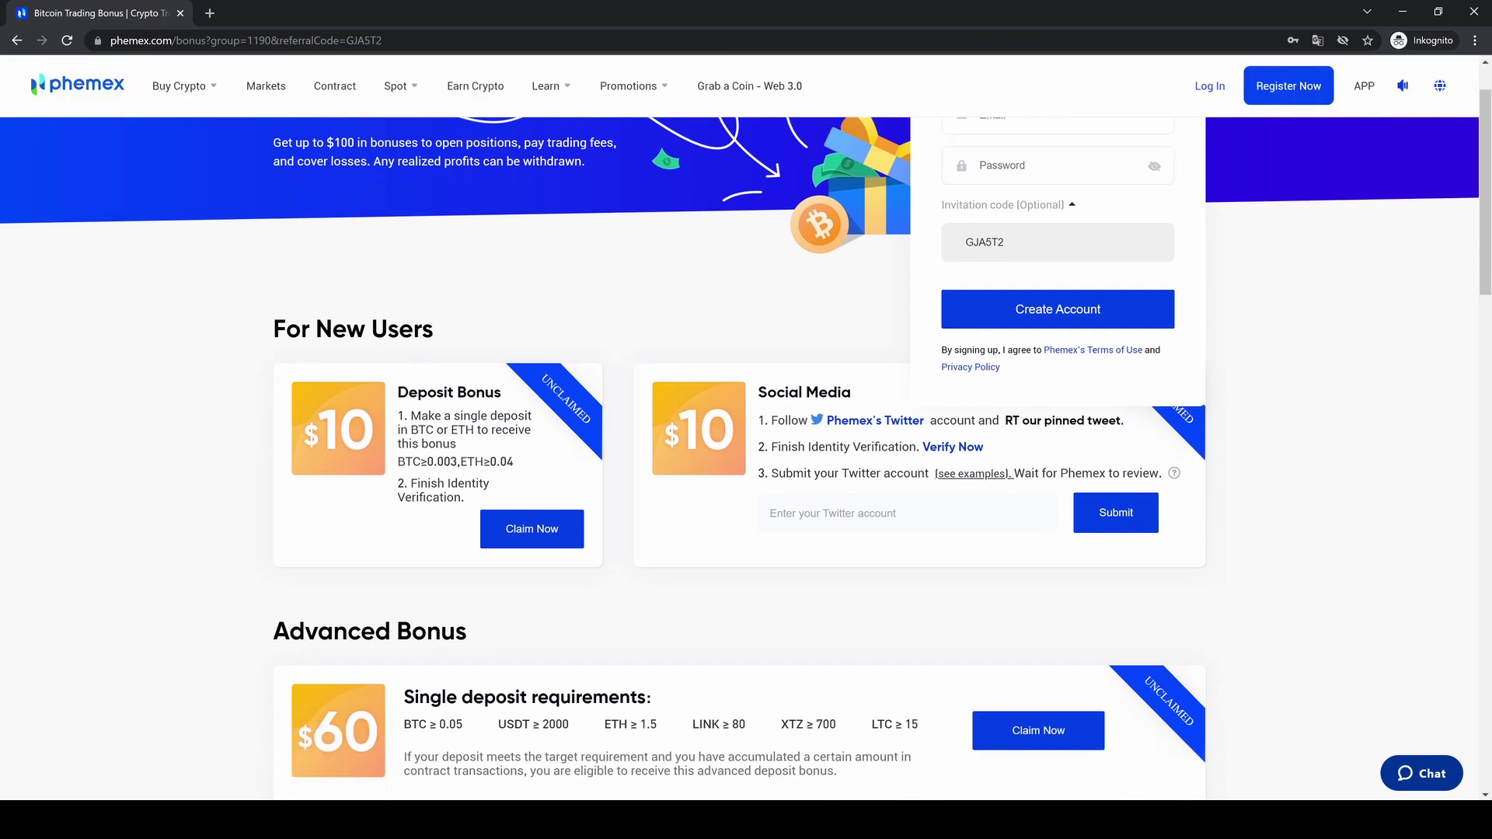
scroll(833, 437, down, 6)
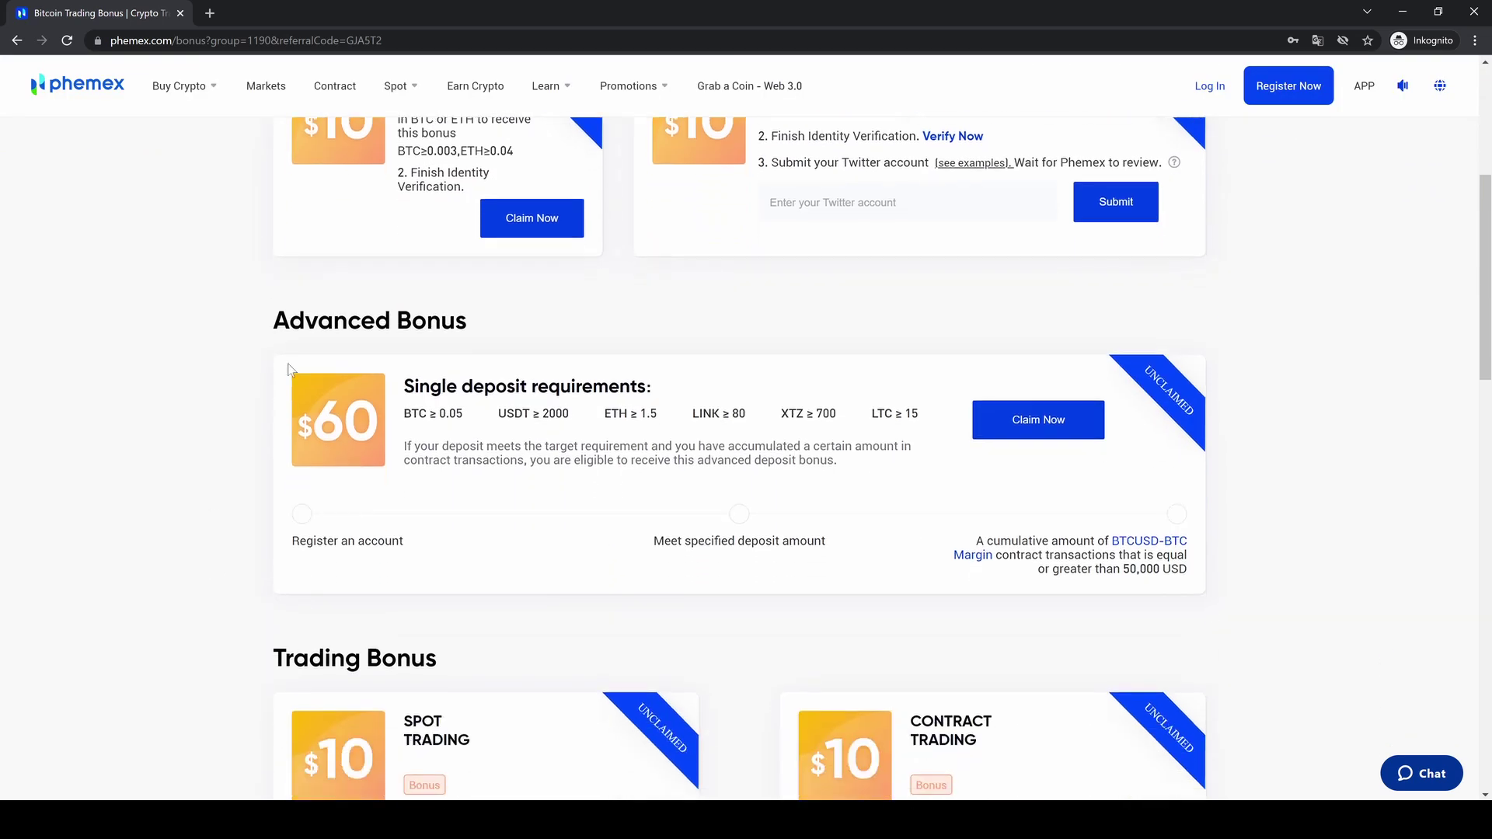
scroll(746, 641, down, 1)
scroll(747, 618, up, 8)
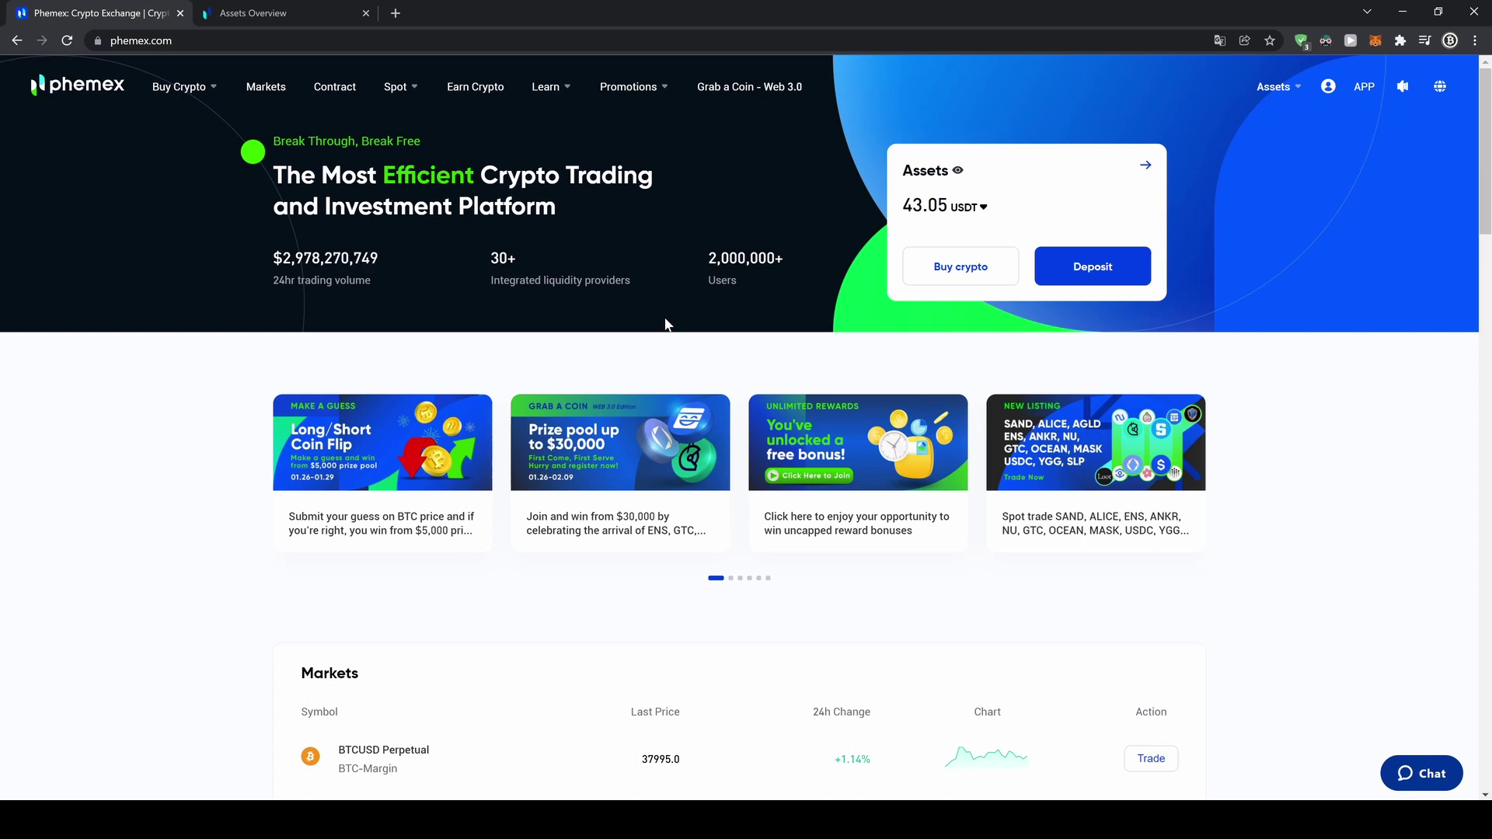
- Open Buy Crypto with Credit Card, showing 100 USD of BTC via Banxa
mouse_move(188, 90)
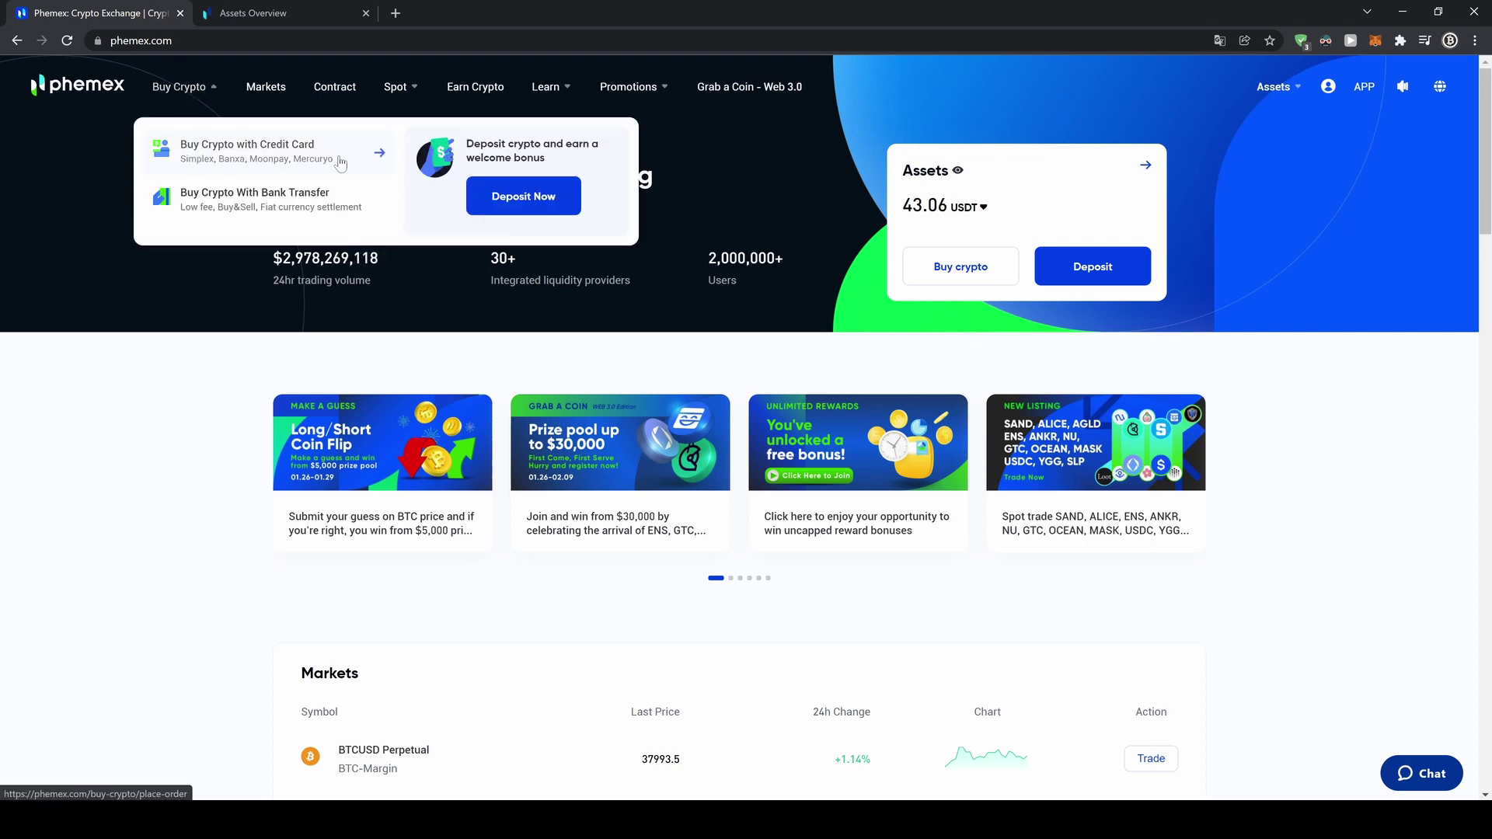
click(266, 153)
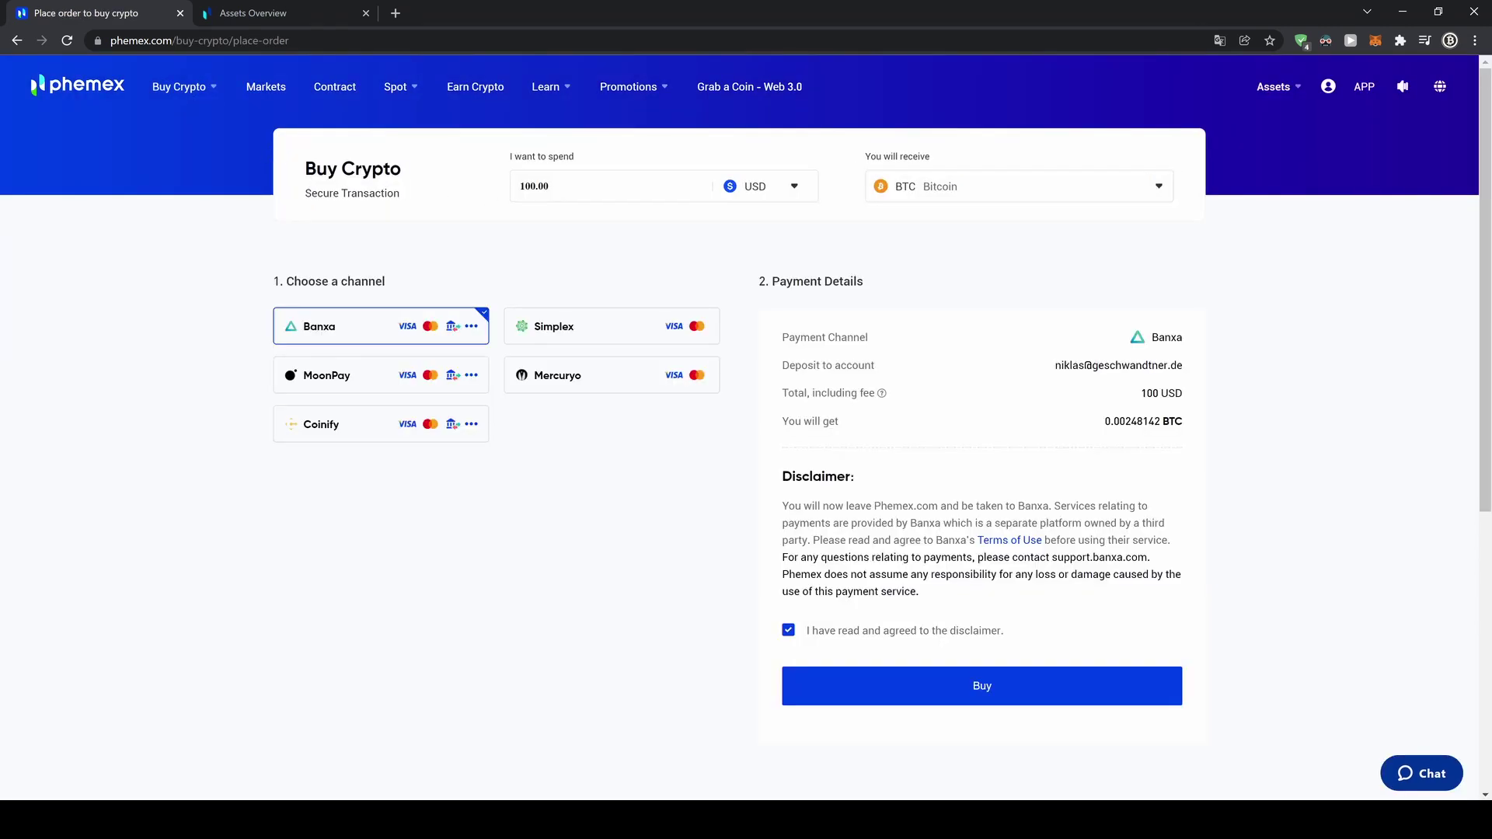
drag(549, 185, 509, 189)
click(778, 187)
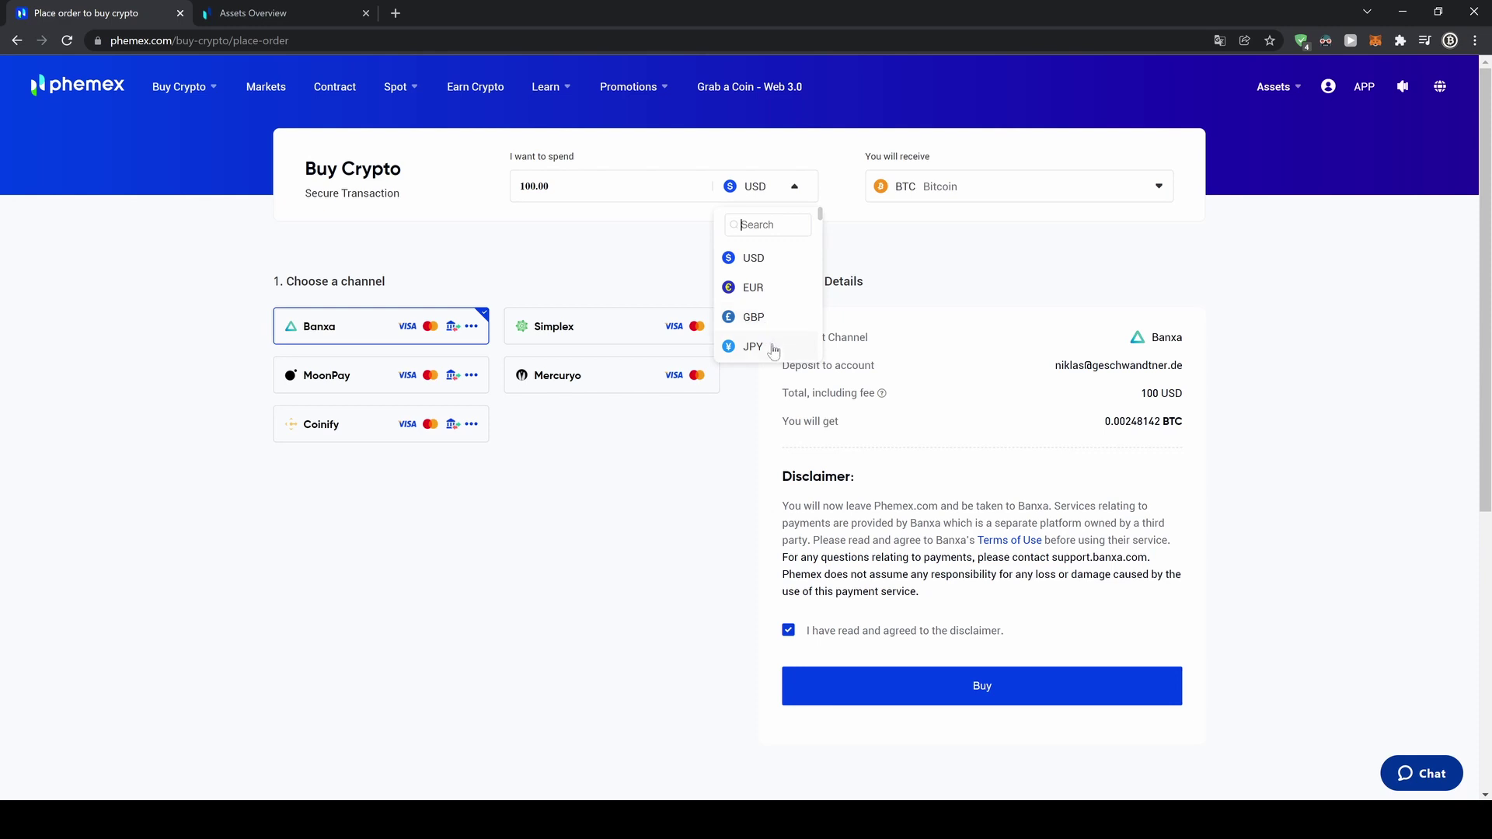
click(549, 186)
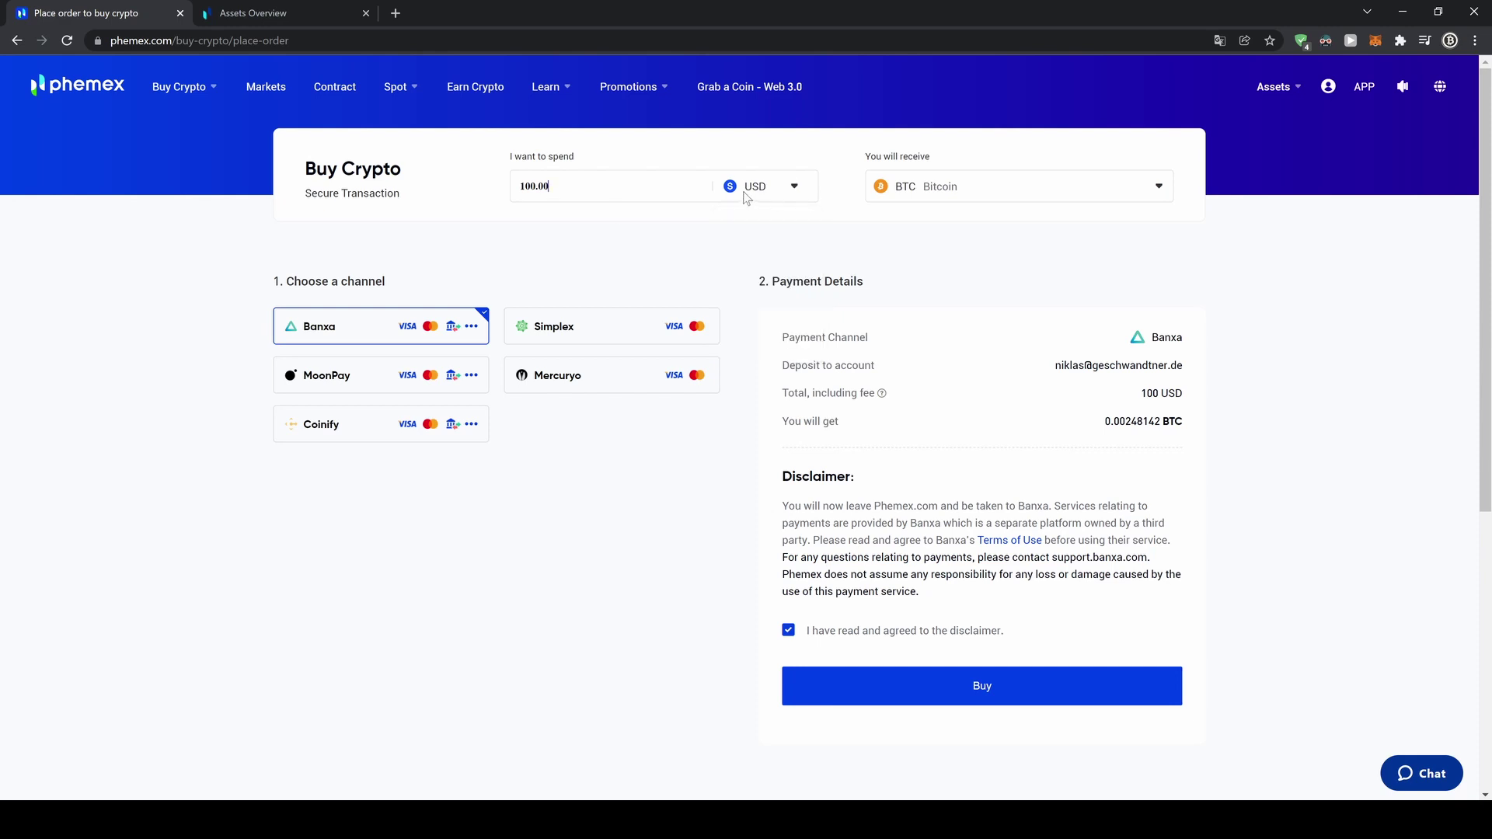
drag(549, 187, 457, 188)
click(569, 222)
click(1162, 185)
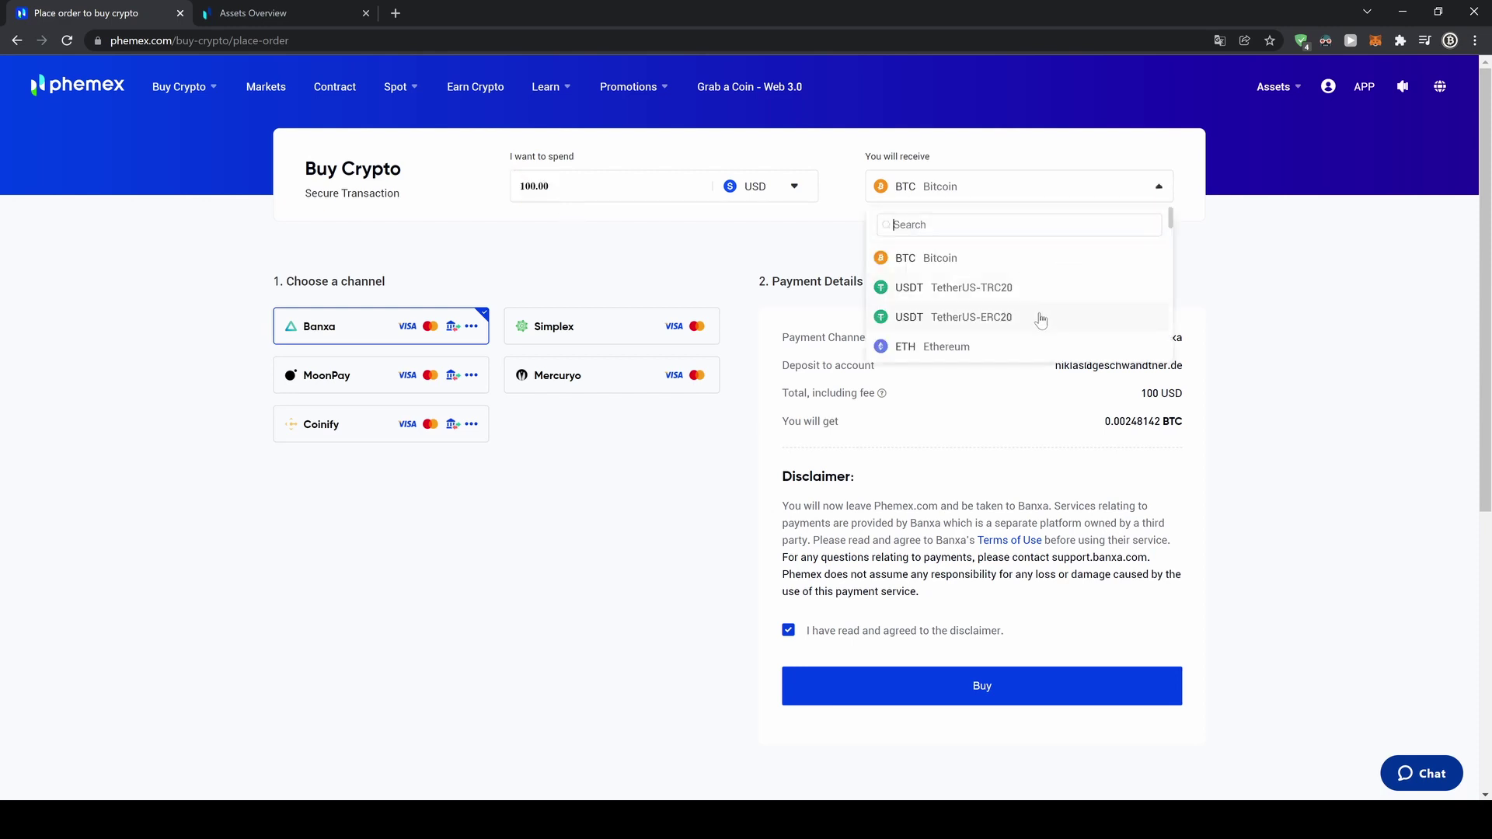
scroll(1011, 288, down, 10)
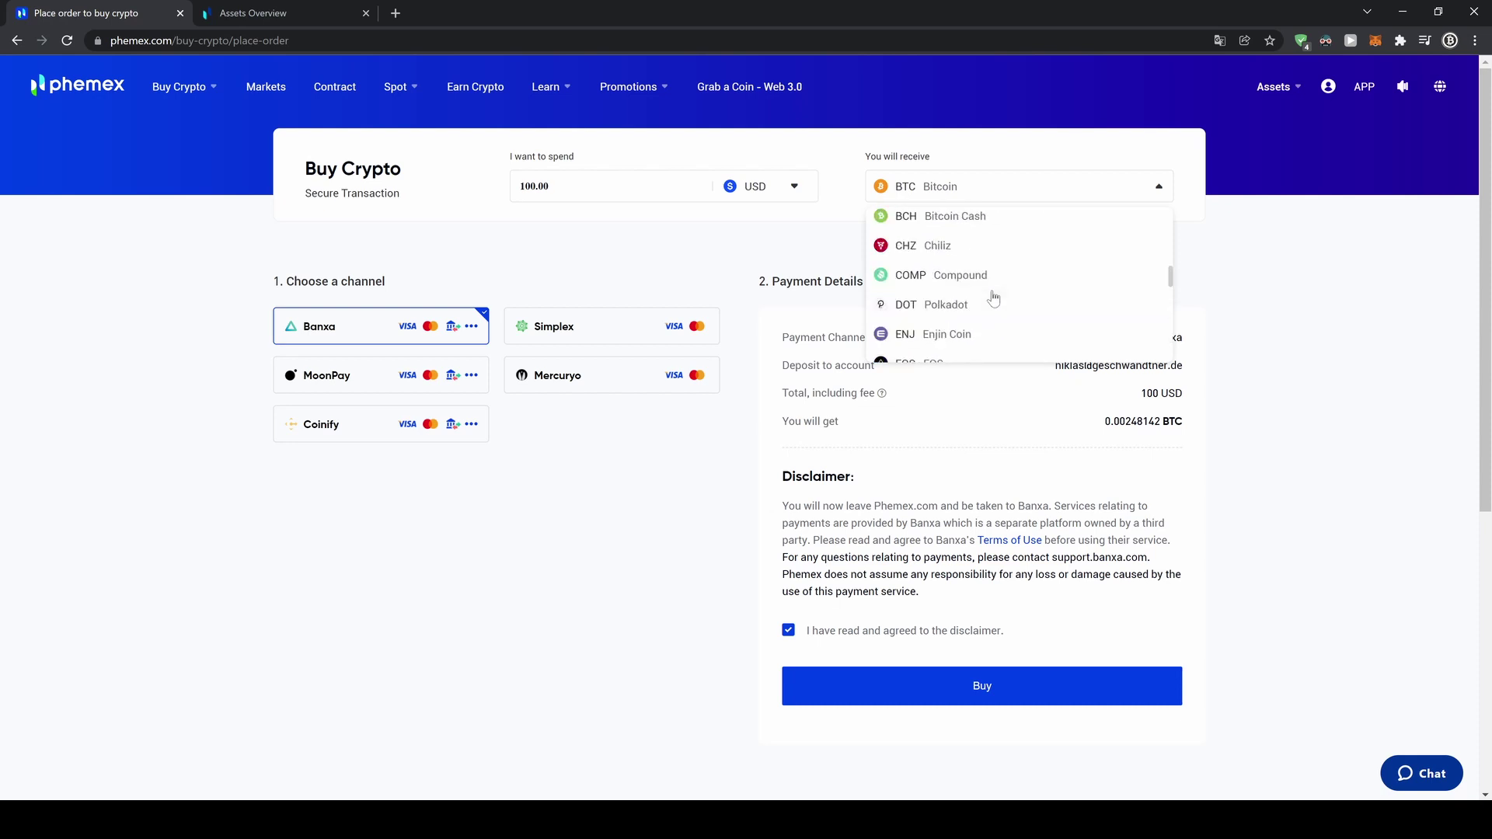
scroll(995, 289, up, 10)
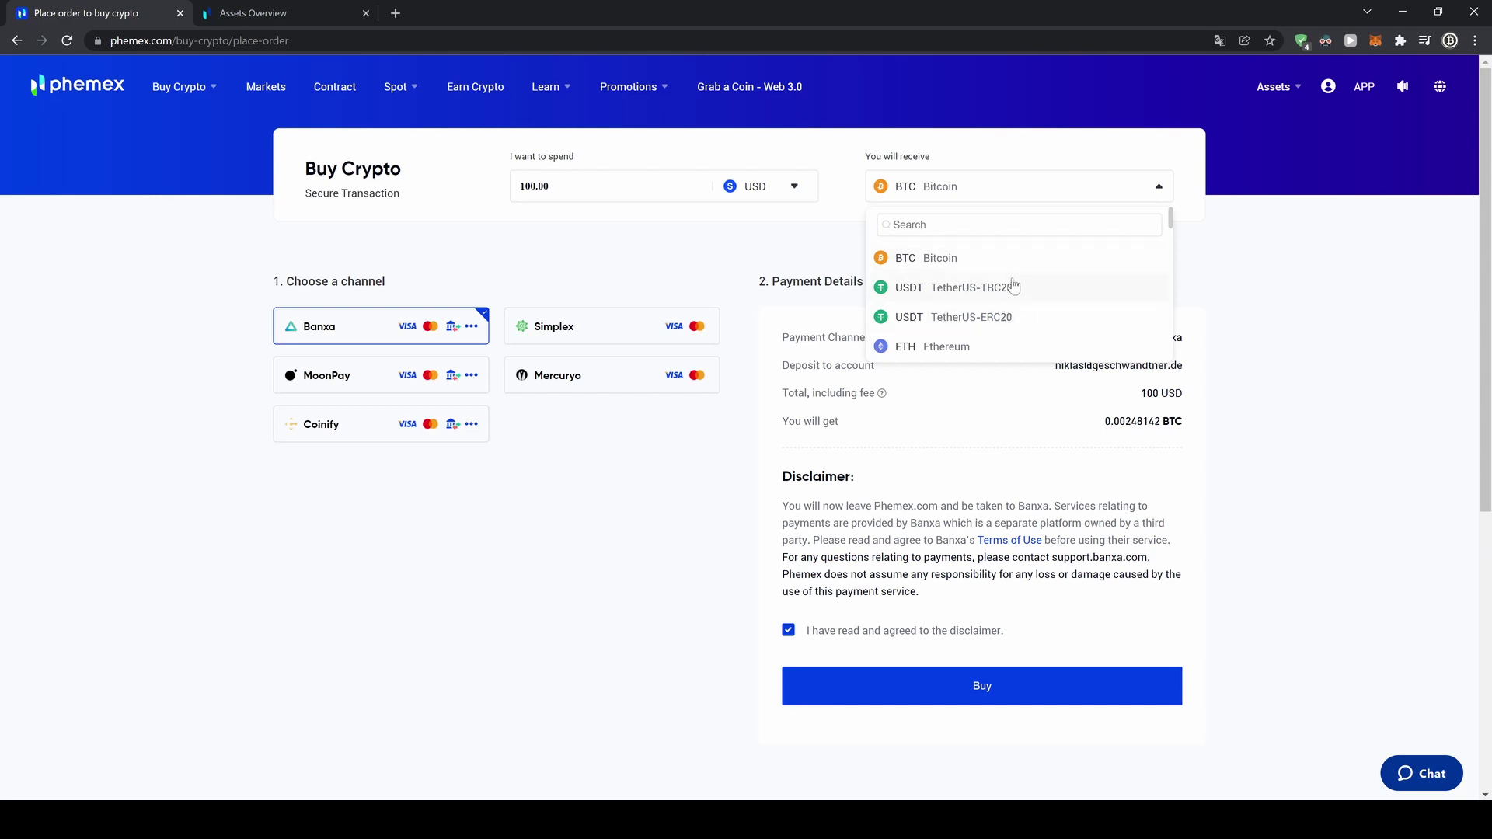
click(991, 259)
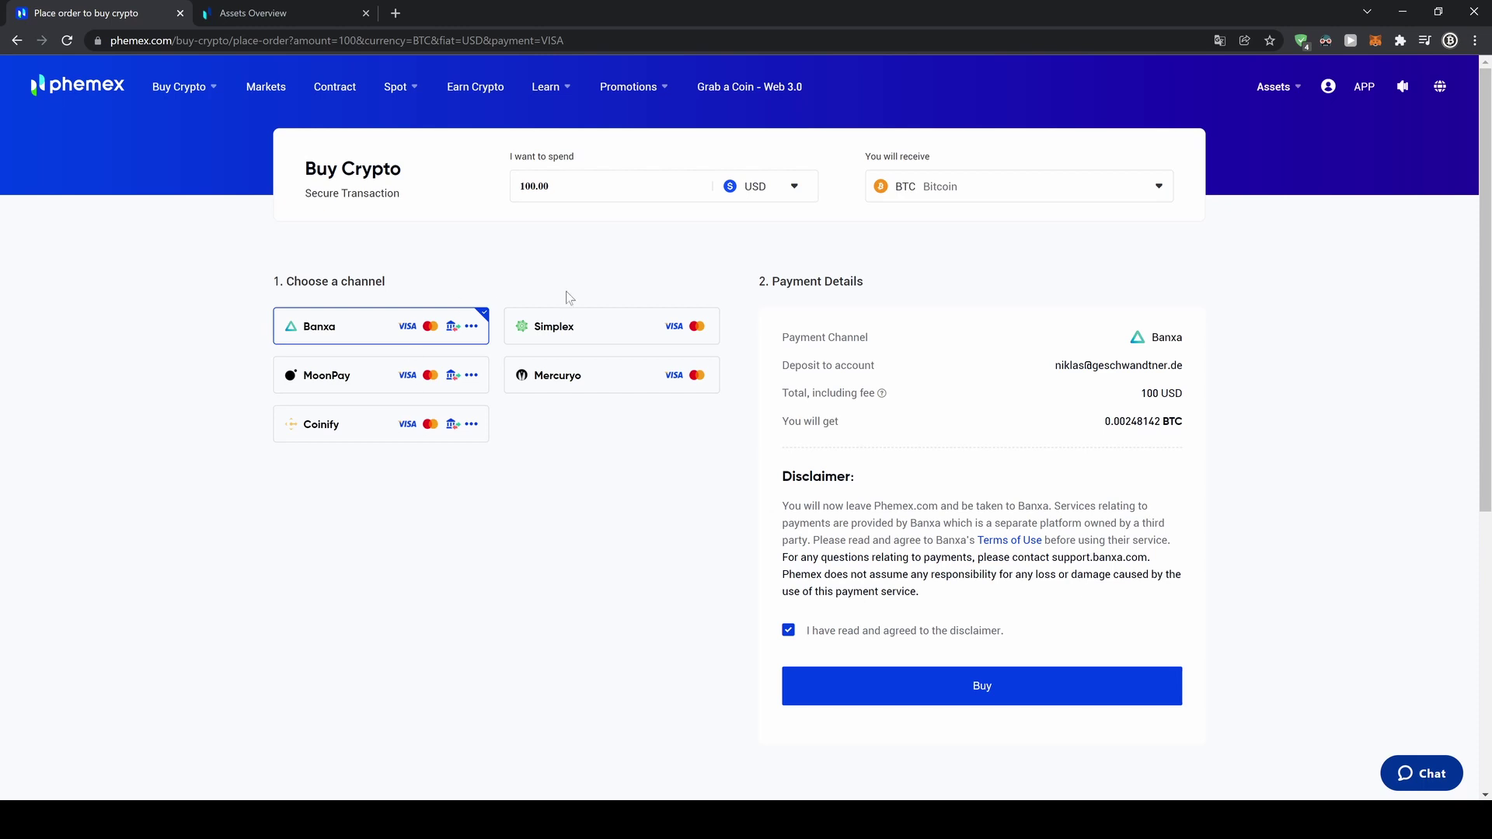
- Compare the MoonPay, Simplex and Mercuryo BTC quotes for 100 USD
click(420, 379)
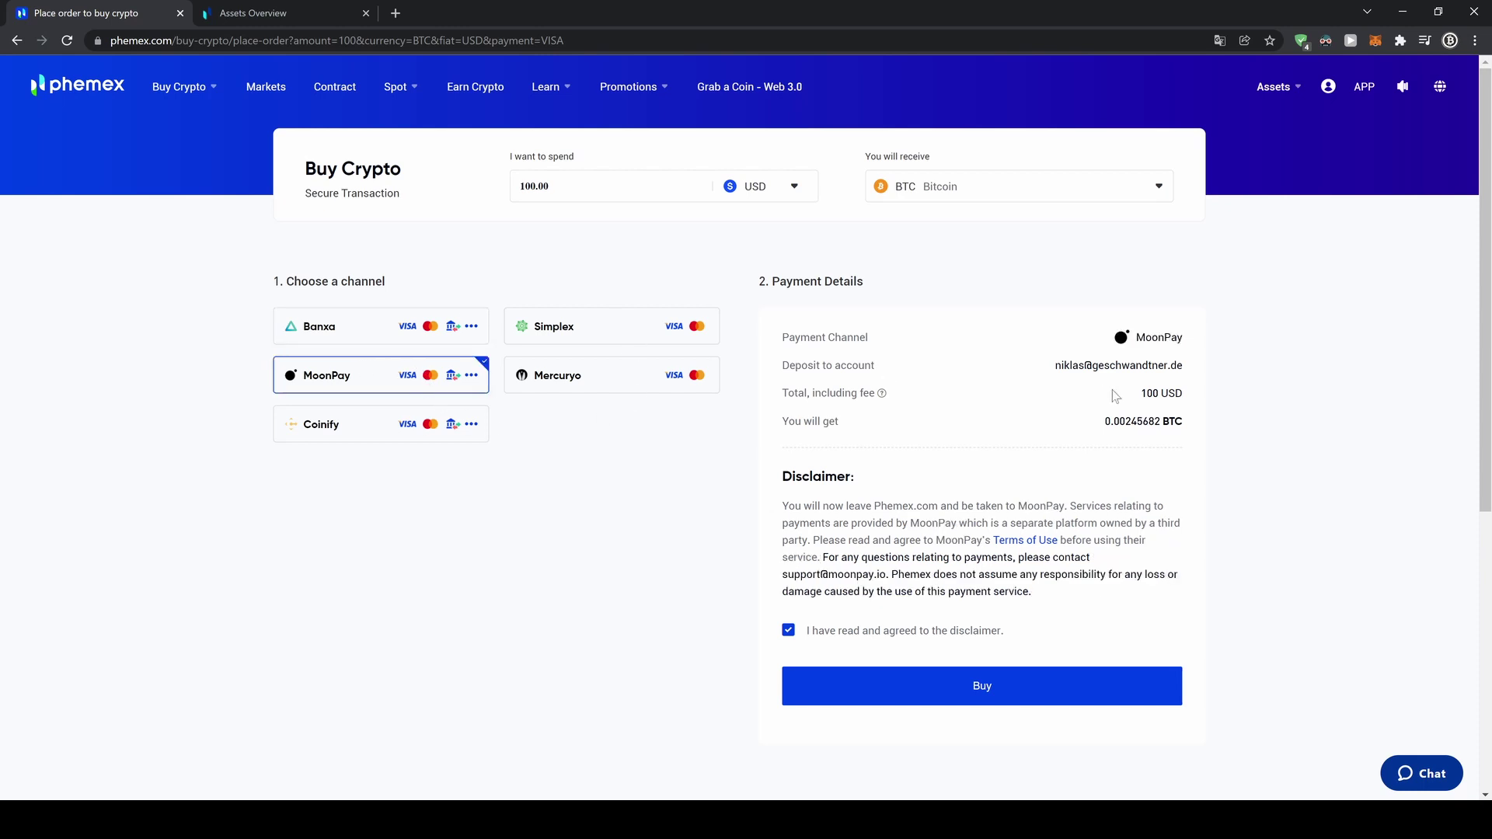
drag(1120, 421, 1183, 422)
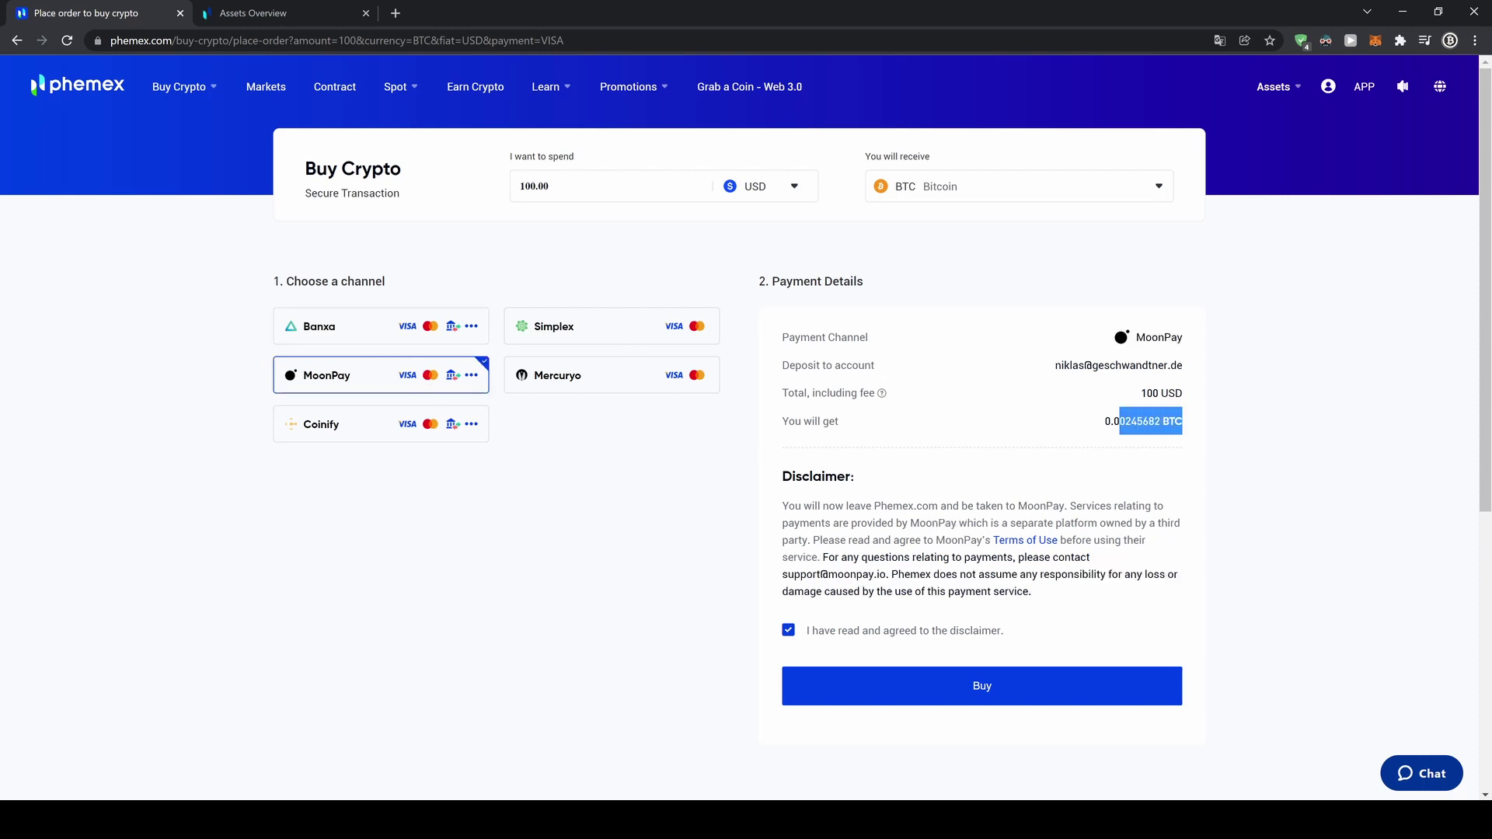
click(586, 341)
click(579, 371)
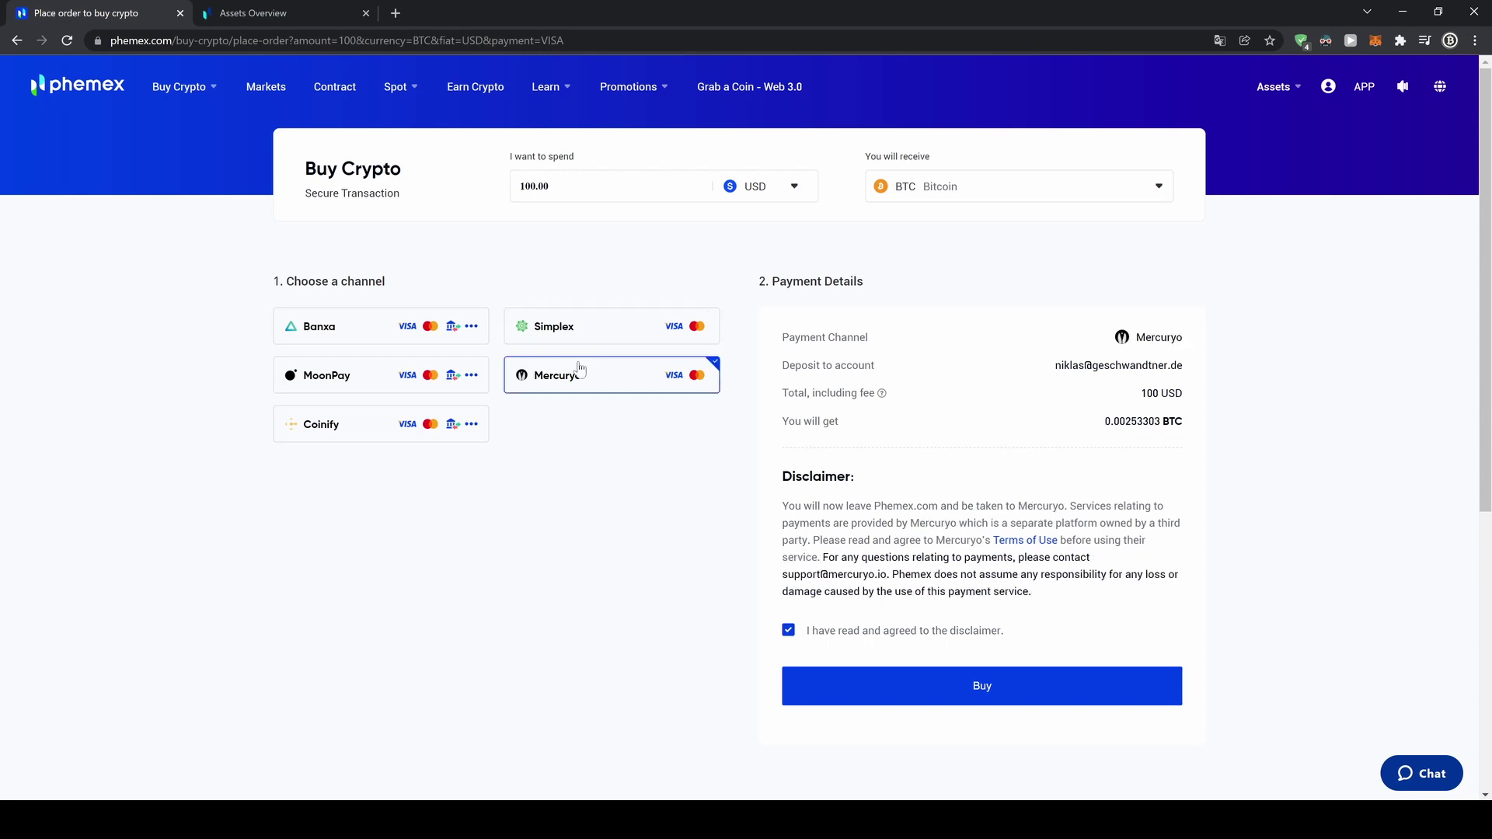
- Choose Banxa as the channel and place the 100 USD Bitcoin order
click(374, 325)
click(572, 375)
click(1023, 686)
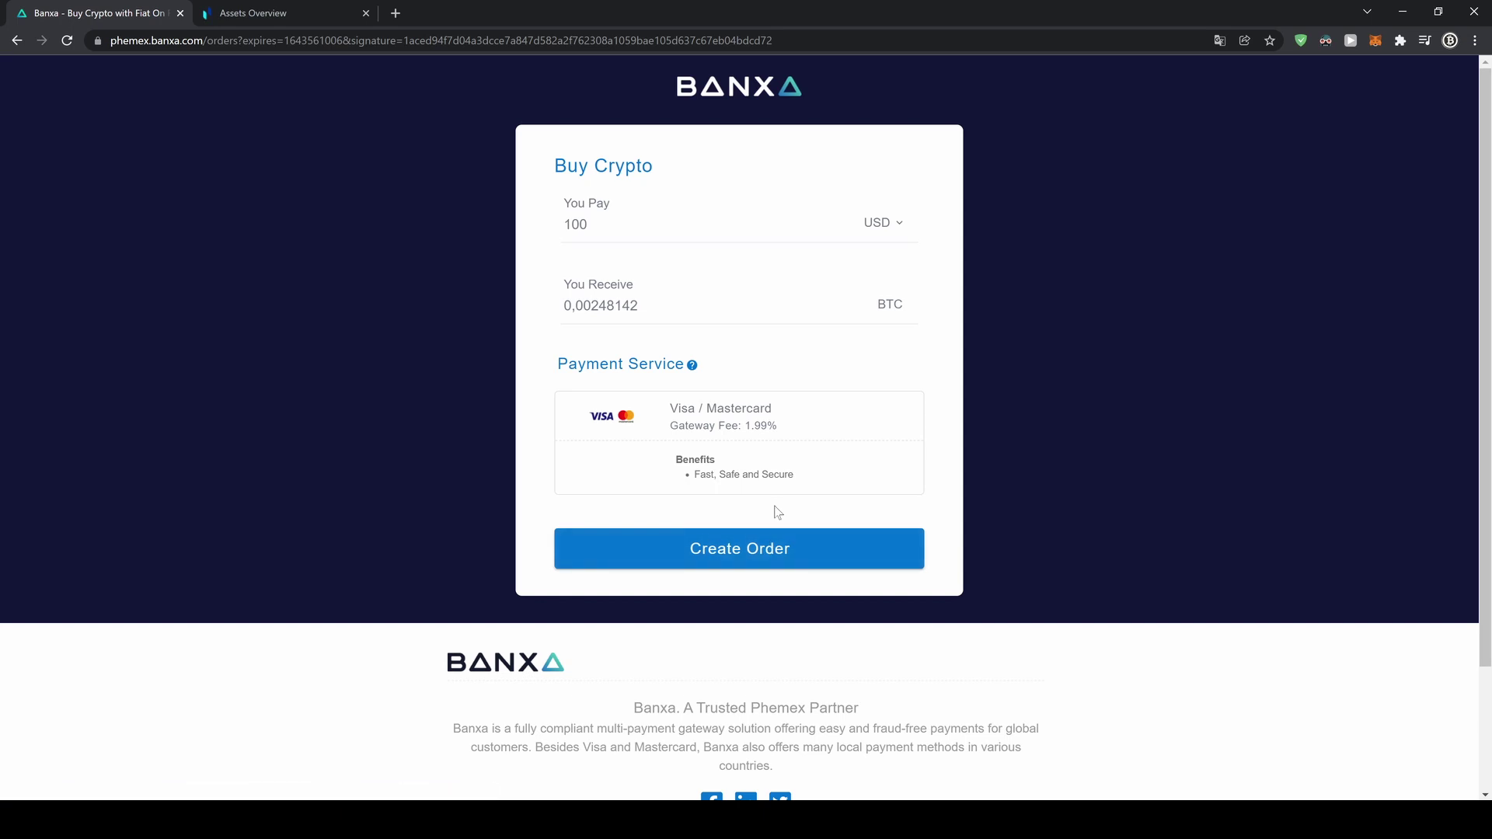
- Leave the Banxa order form and return to Phemex's Buy Crypto page
key(alt+Left)
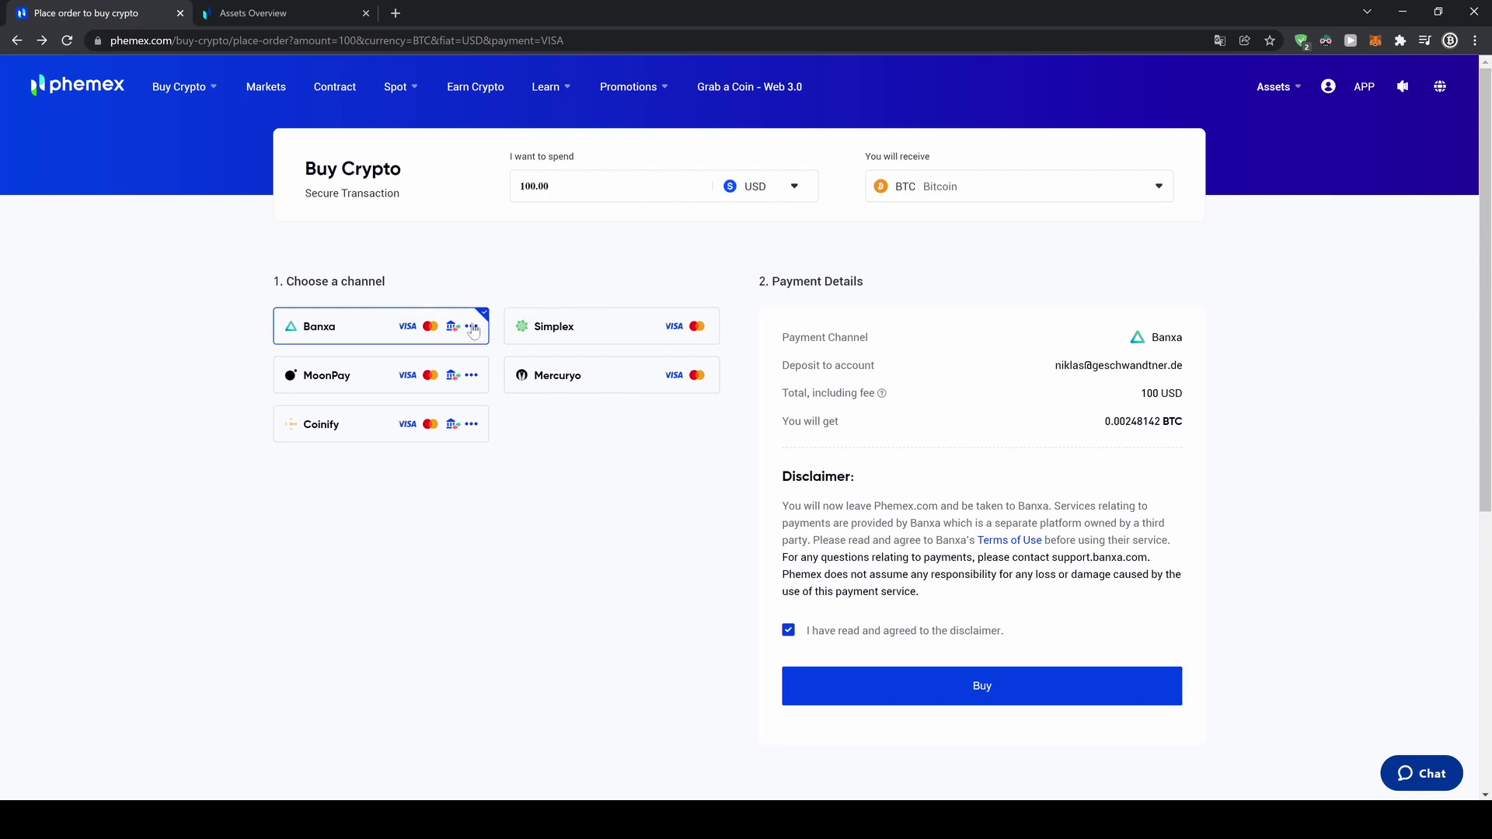
- Check each channel's accepted payment methods, then open the Deposit page from the Assets menu
mouse_move(472, 335)
mouse_move(472, 432)
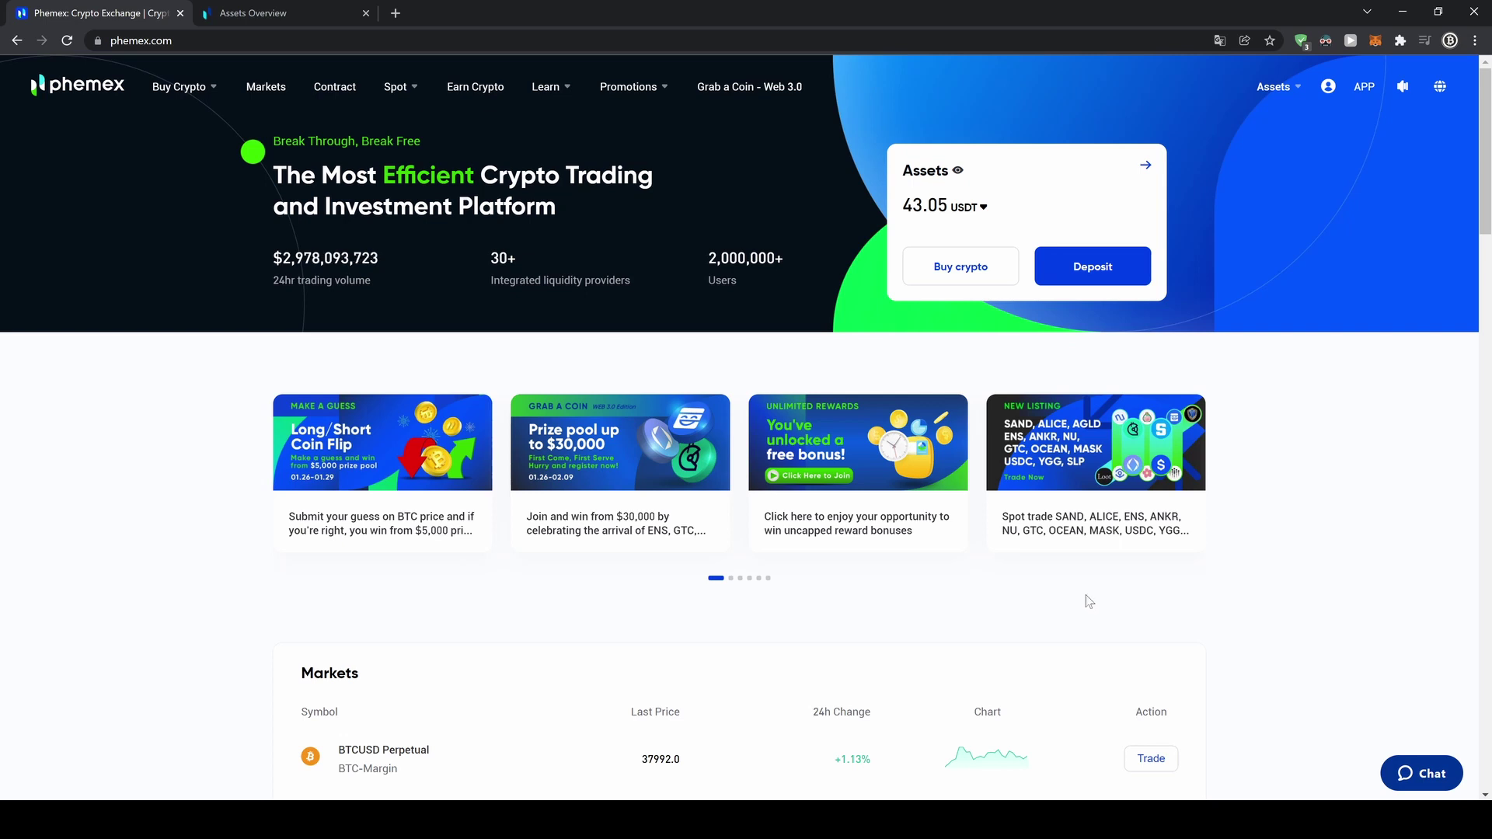
mouse_move(1279, 92)
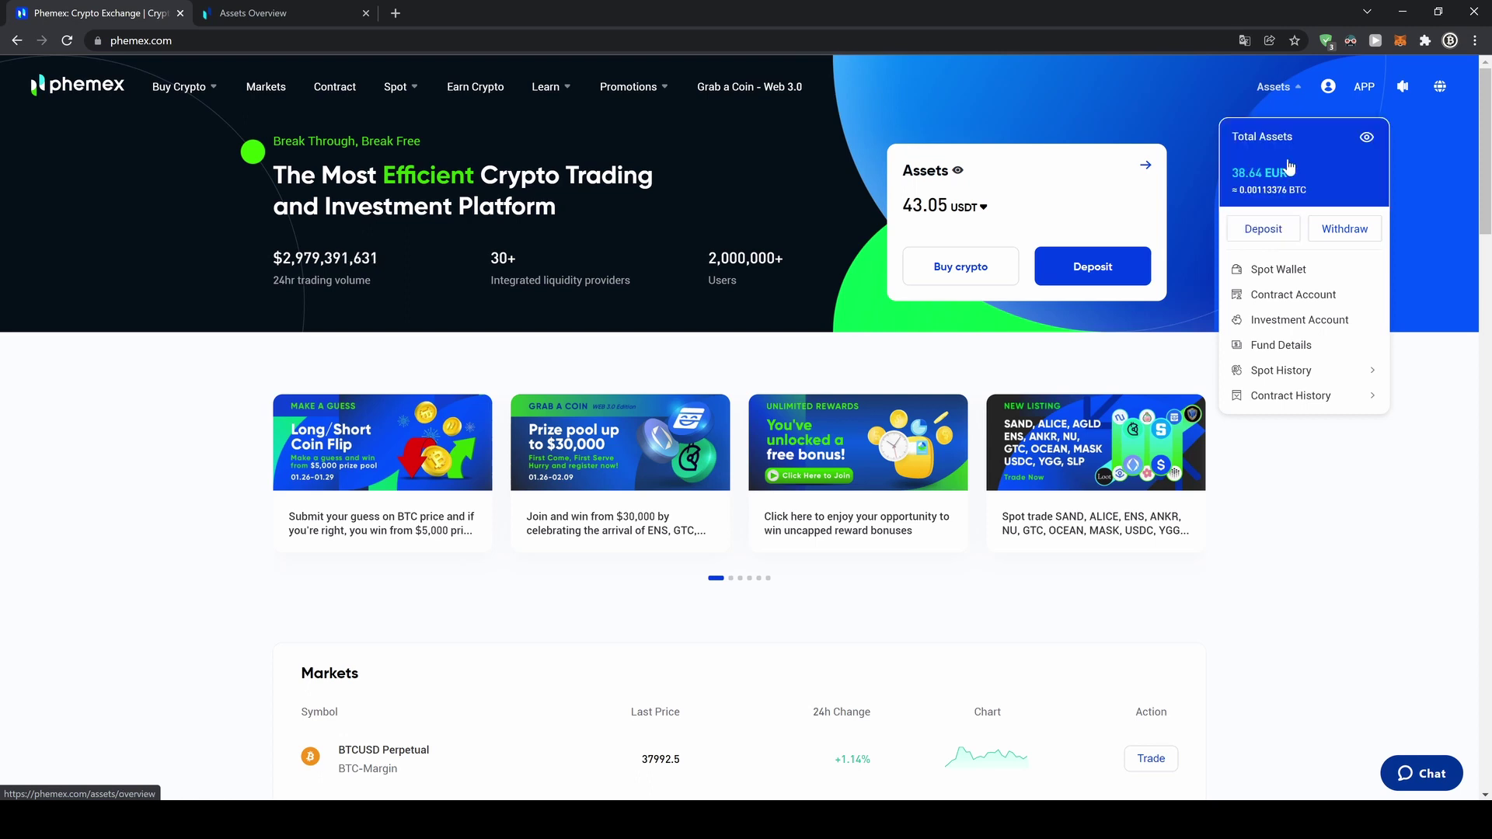
click(1265, 232)
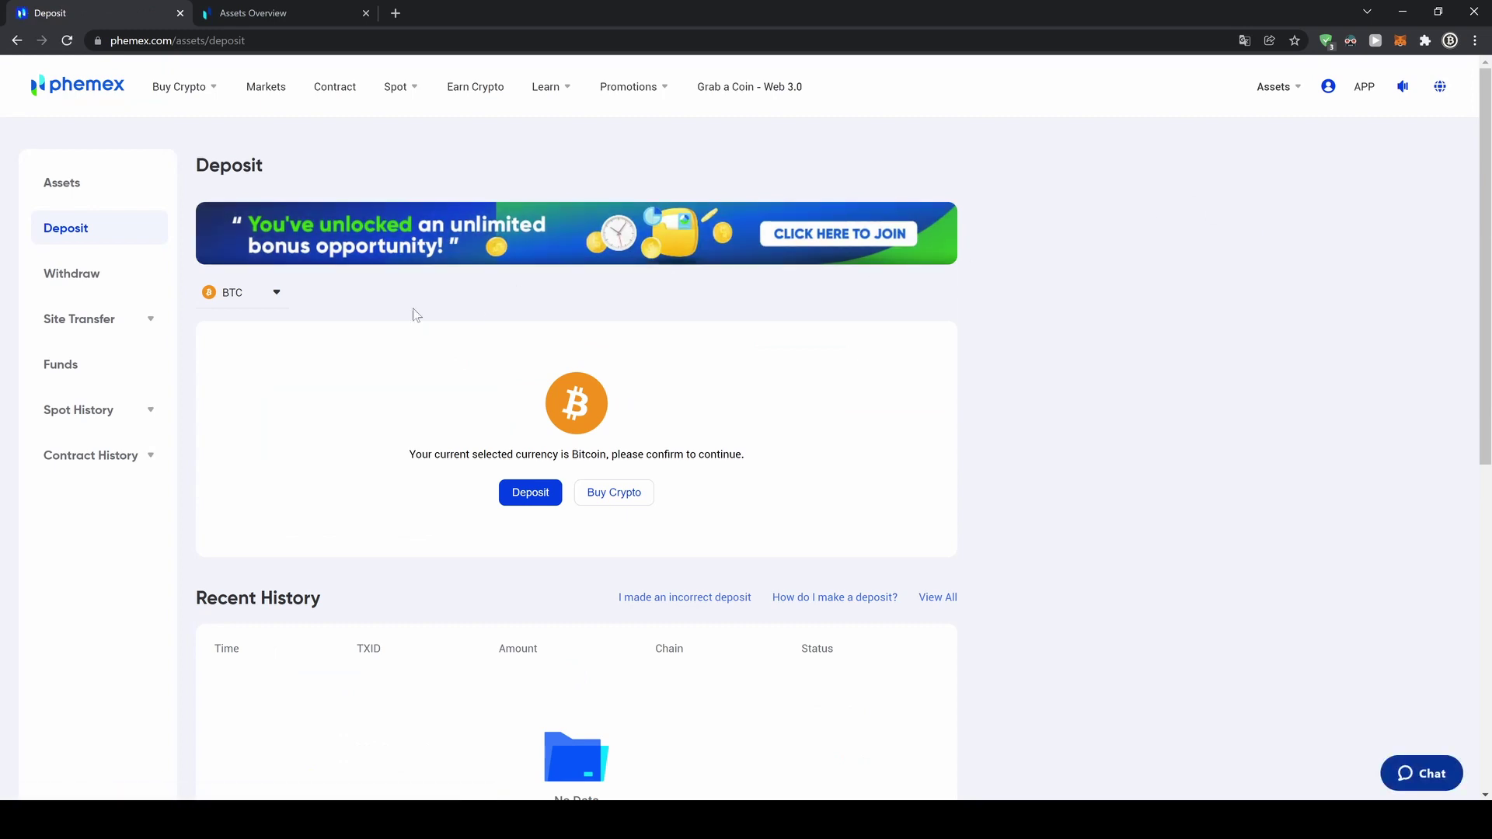
- Browse the deposit currency list and keep BTC selected
click(265, 300)
scroll(241, 388, down, 2)
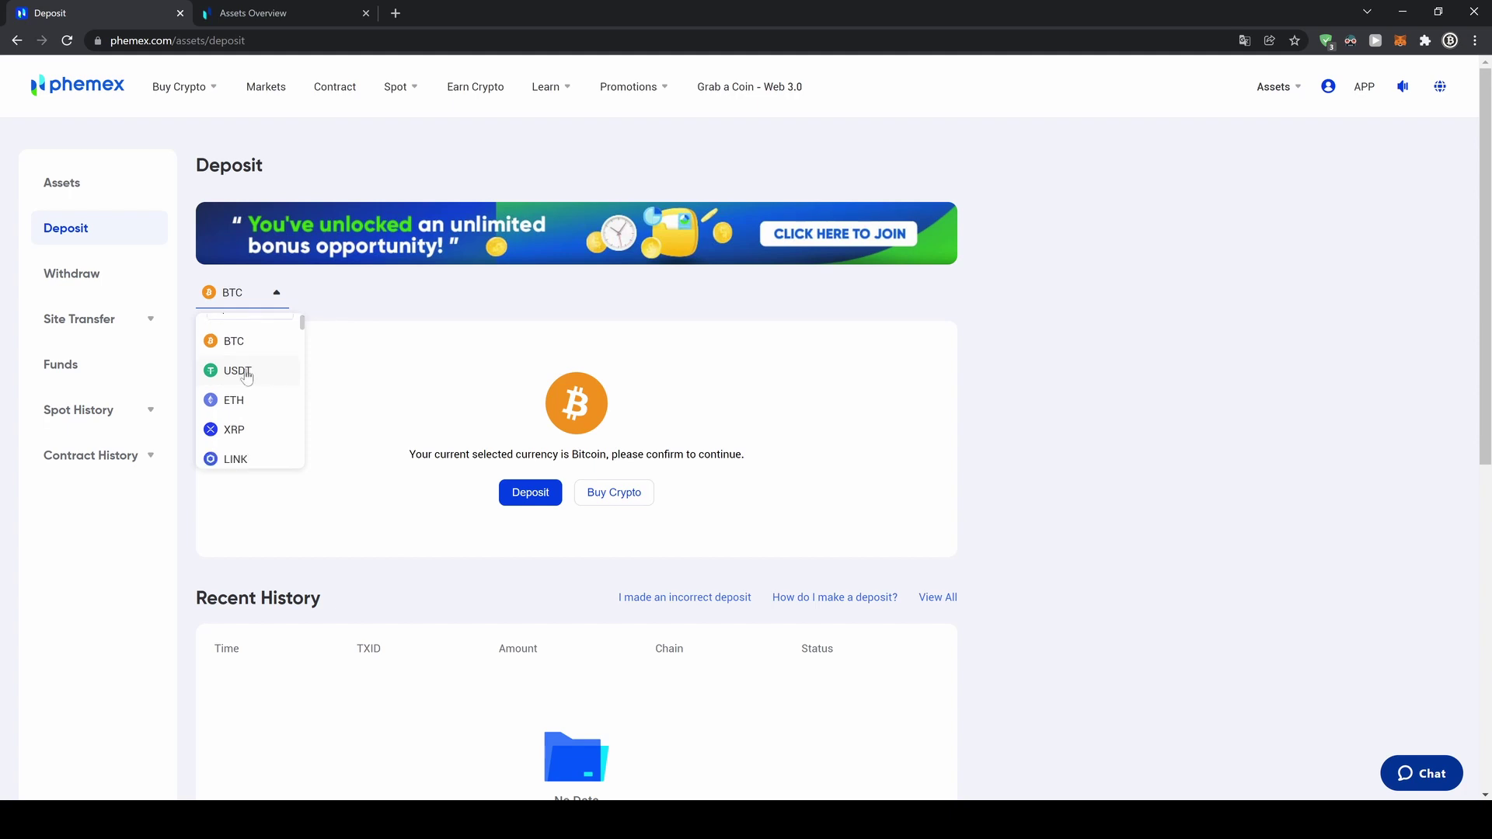
scroll(243, 381, up, 2)
scroll(243, 400, down, 5)
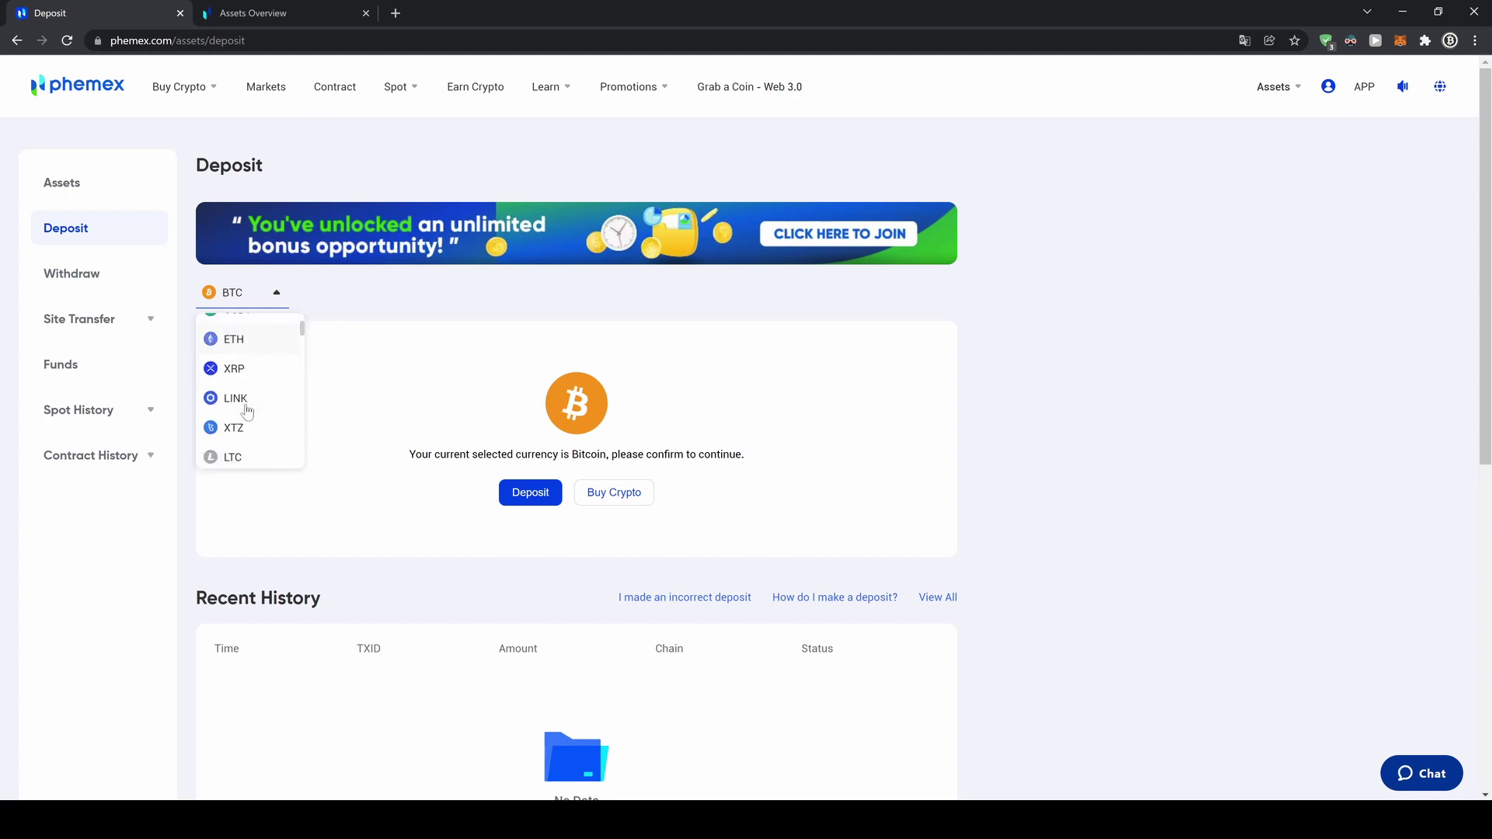
scroll(245, 412, up, 5)
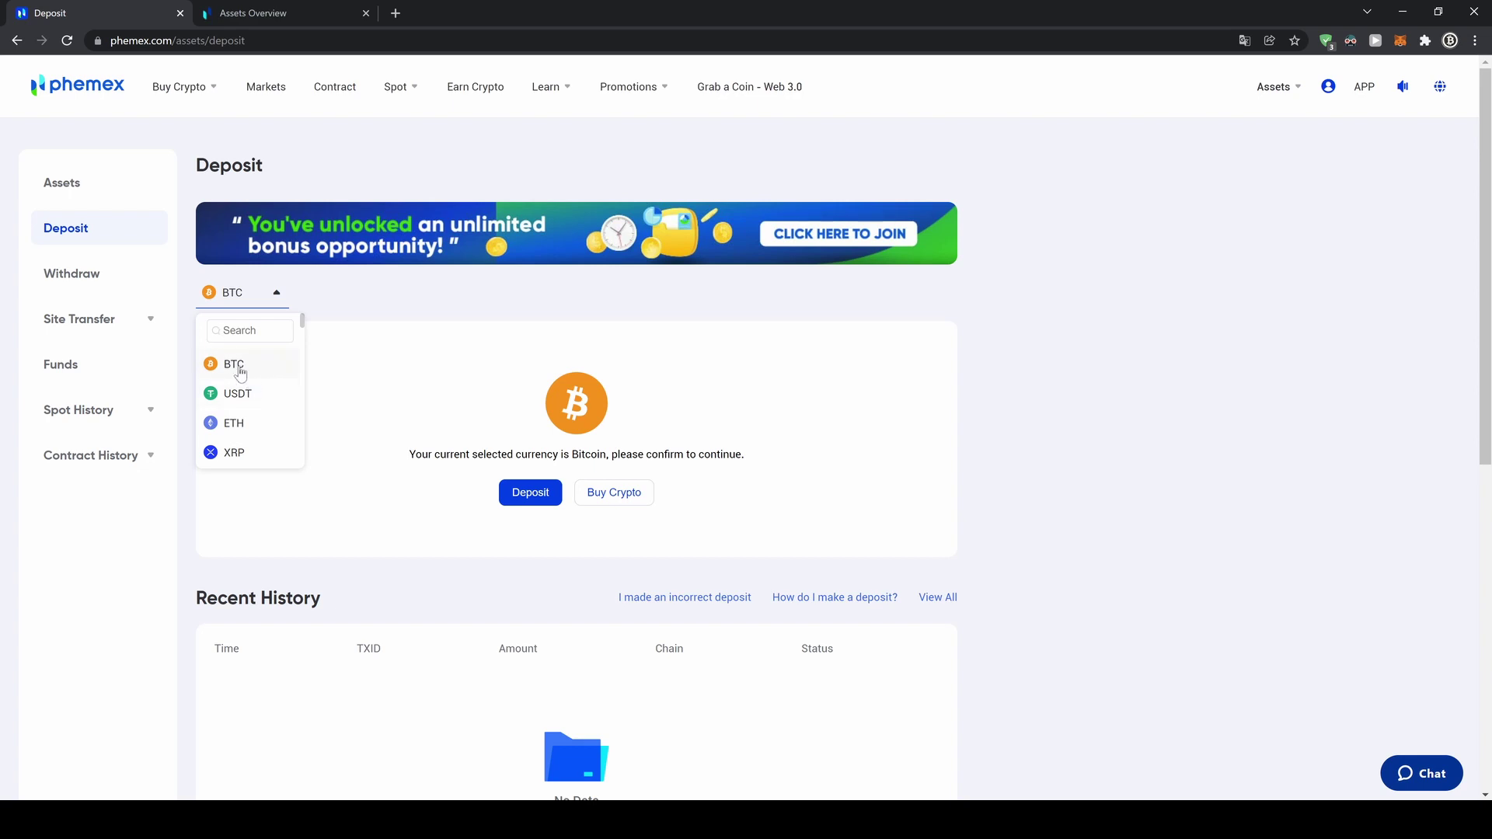
click(240, 370)
- Reveal the BTC deposit address and copy it to the clipboard
click(525, 496)
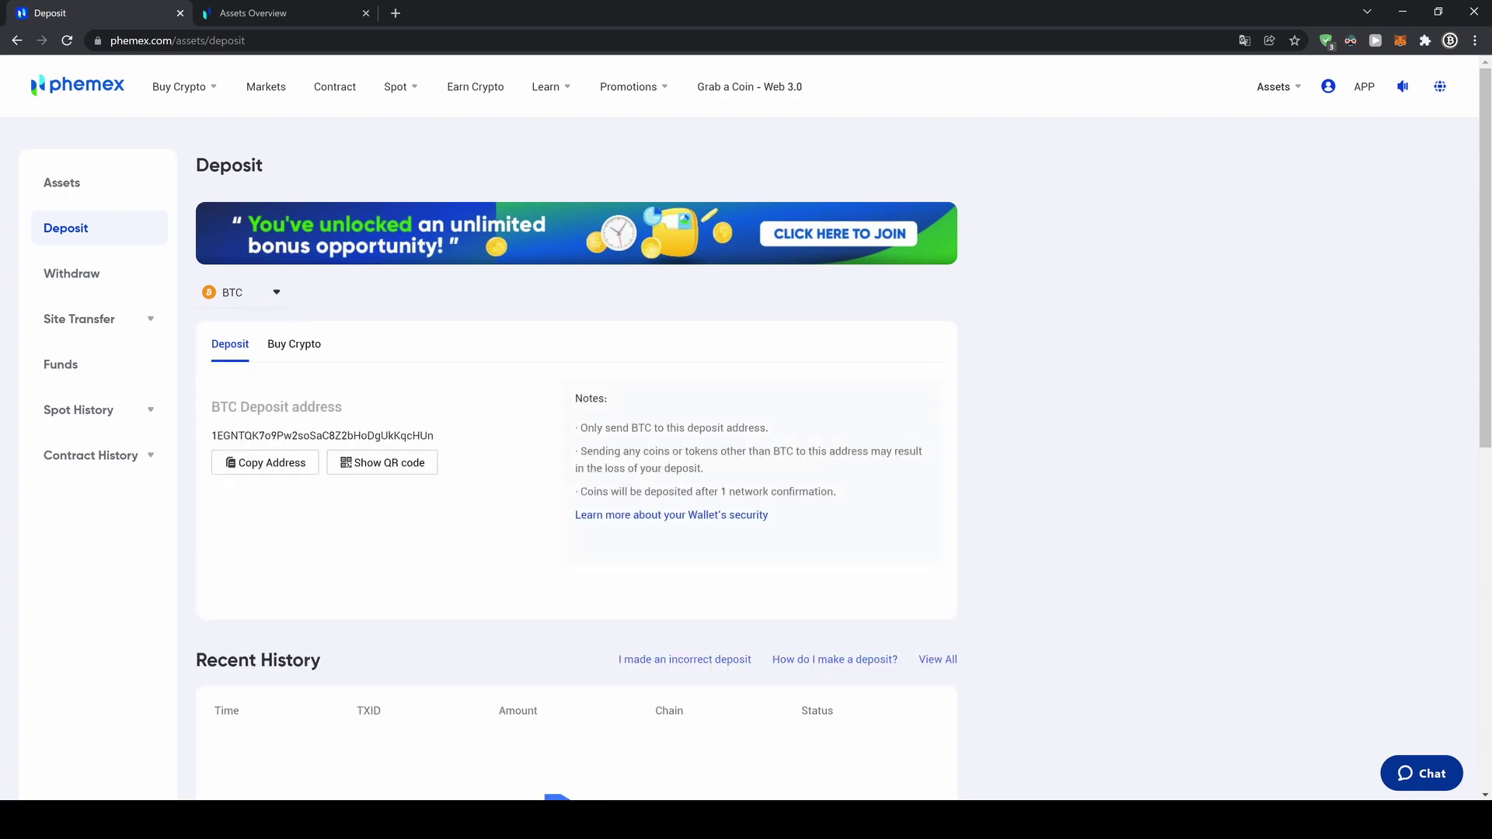
drag(211, 436, 437, 441)
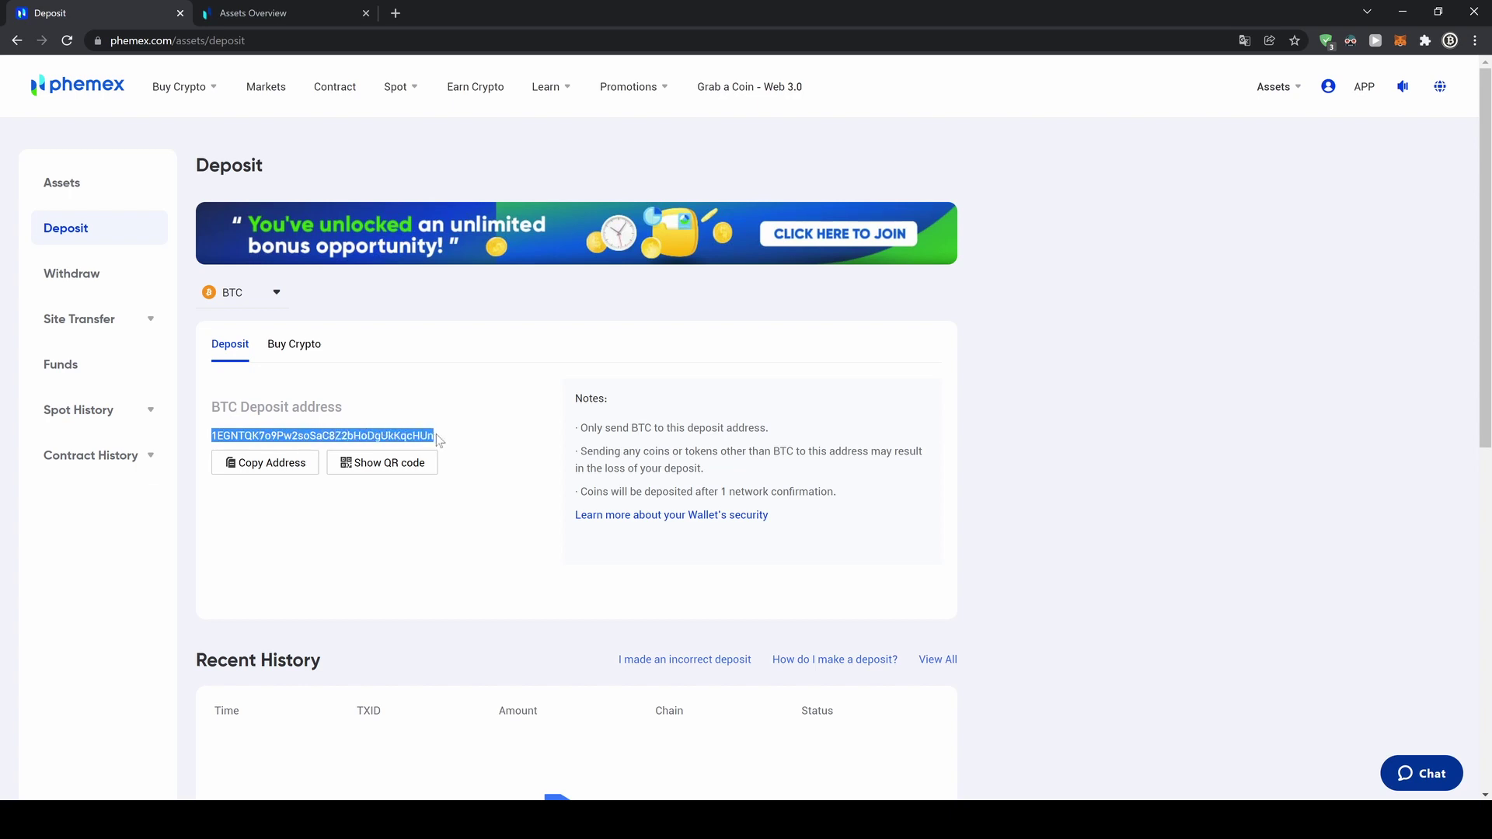
click(525, 435)
click(250, 463)
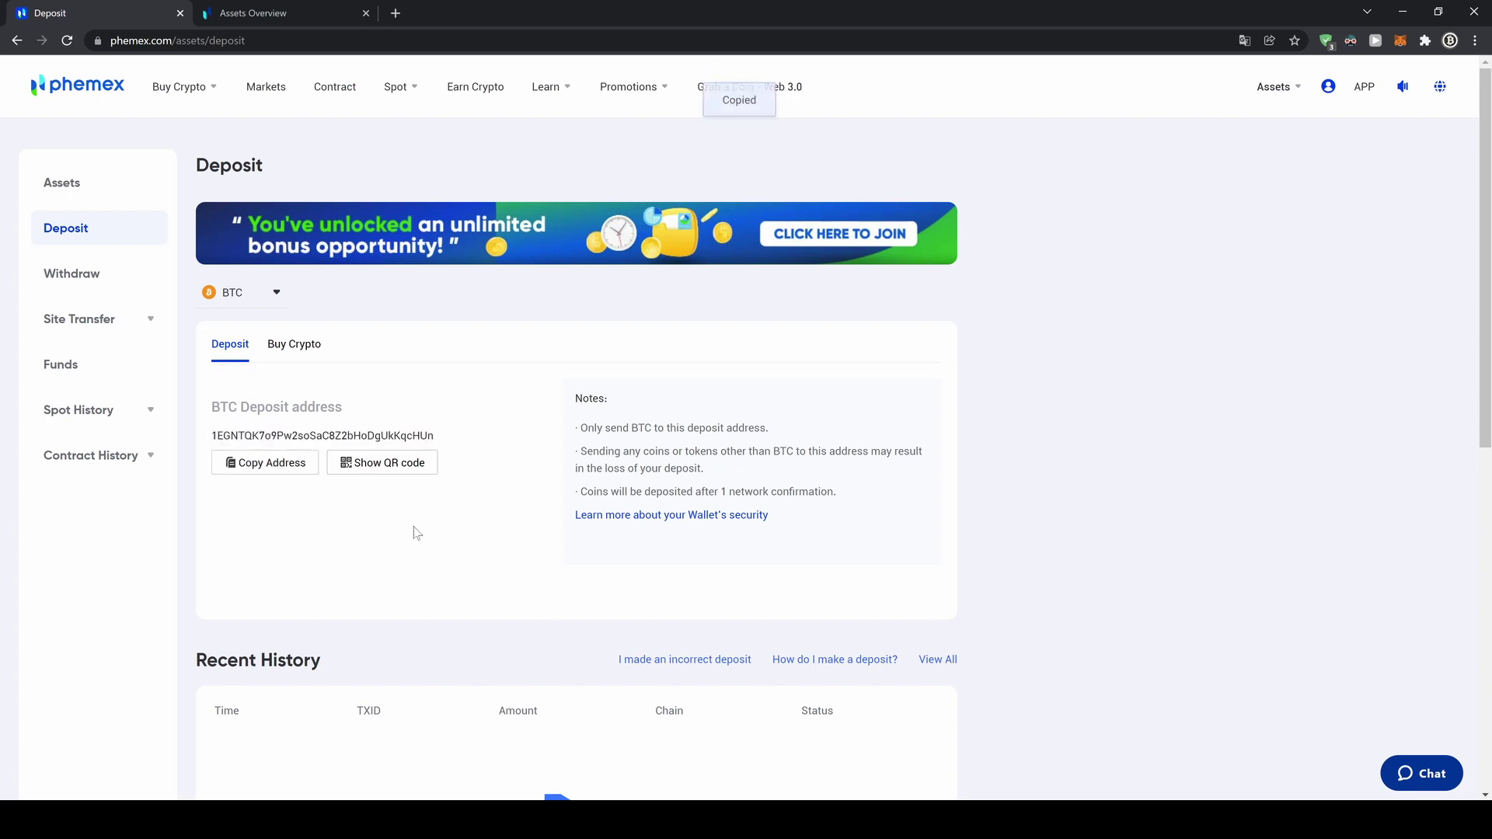
scroll(440, 456, down, 1)
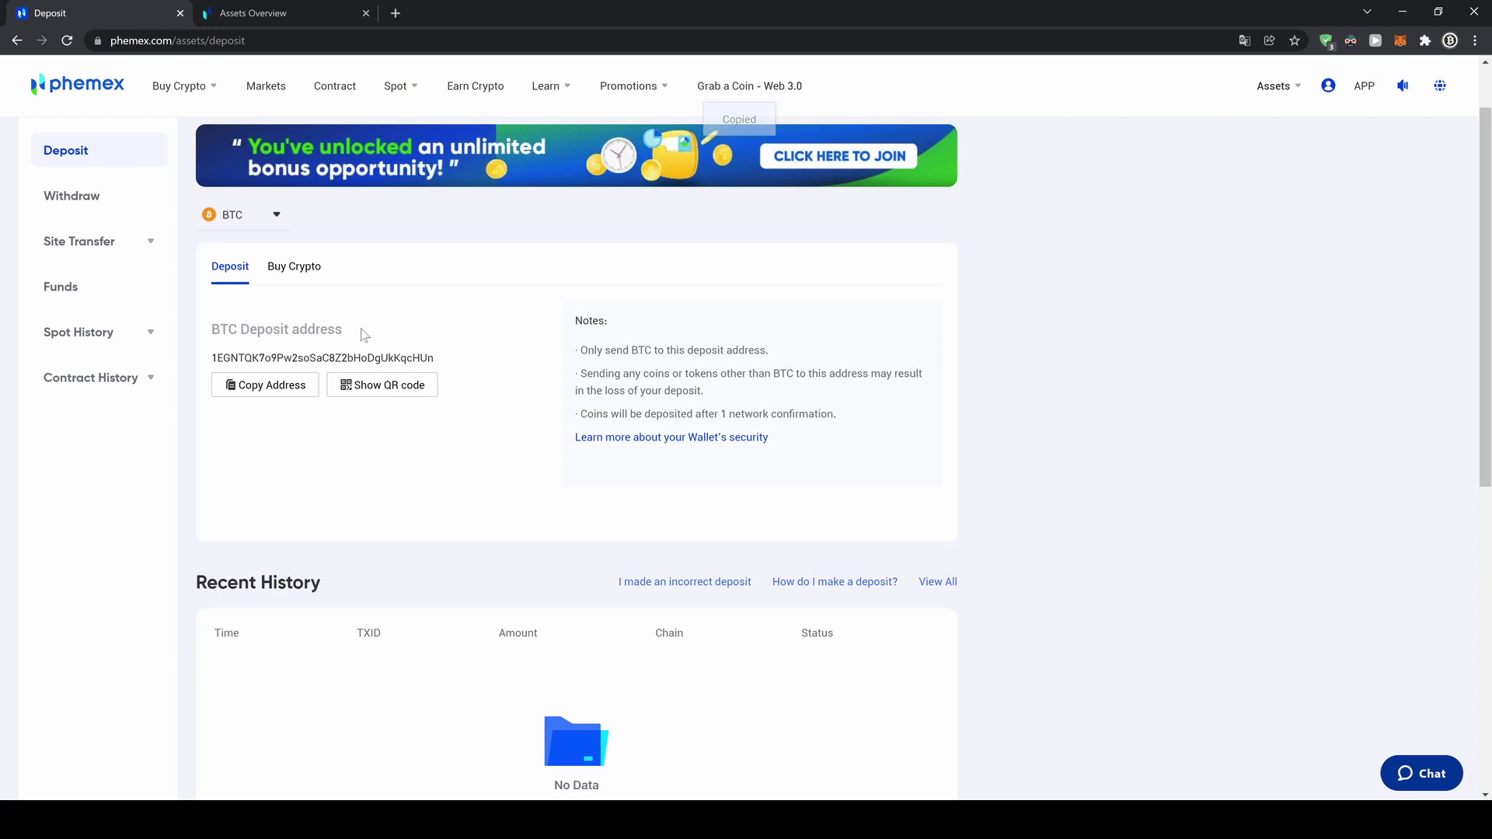
scroll(366, 334, up, 1)
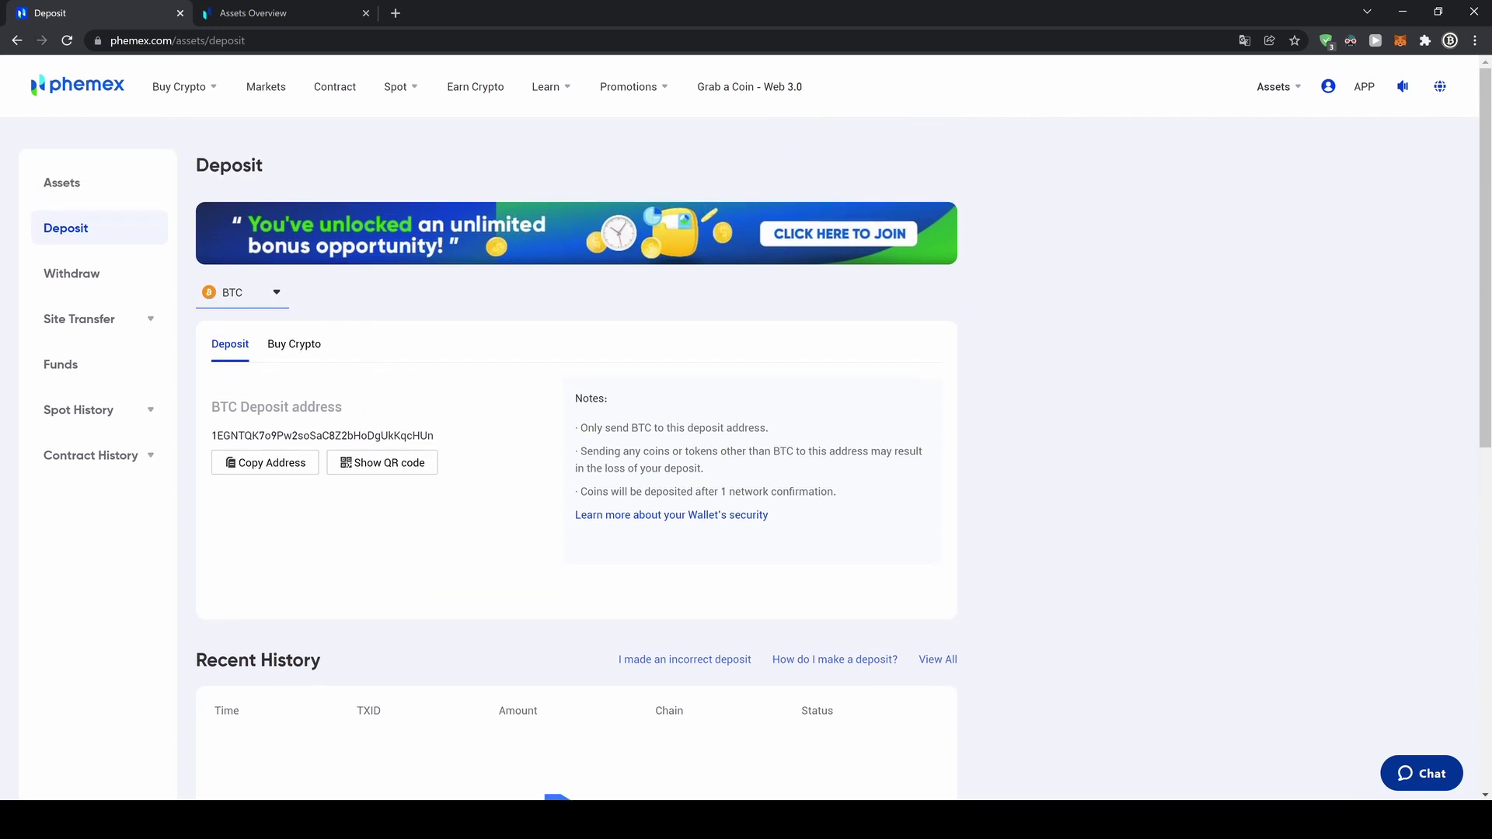
click(241, 292)
- Switch the deposit coin to USDT and confirm the address change notice
scroll(255, 388, down, 3)
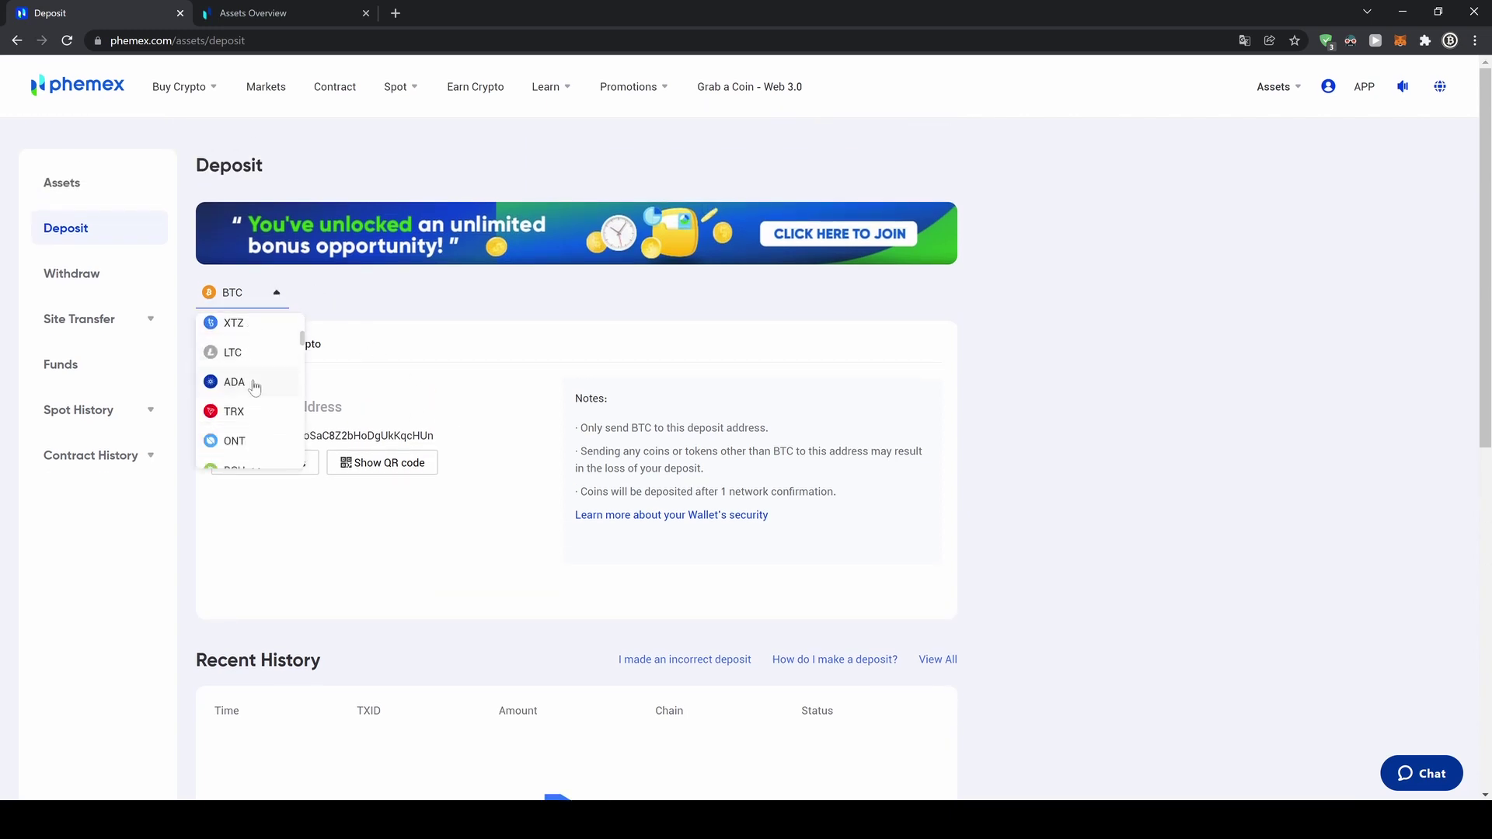
scroll(255, 387, up, 8)
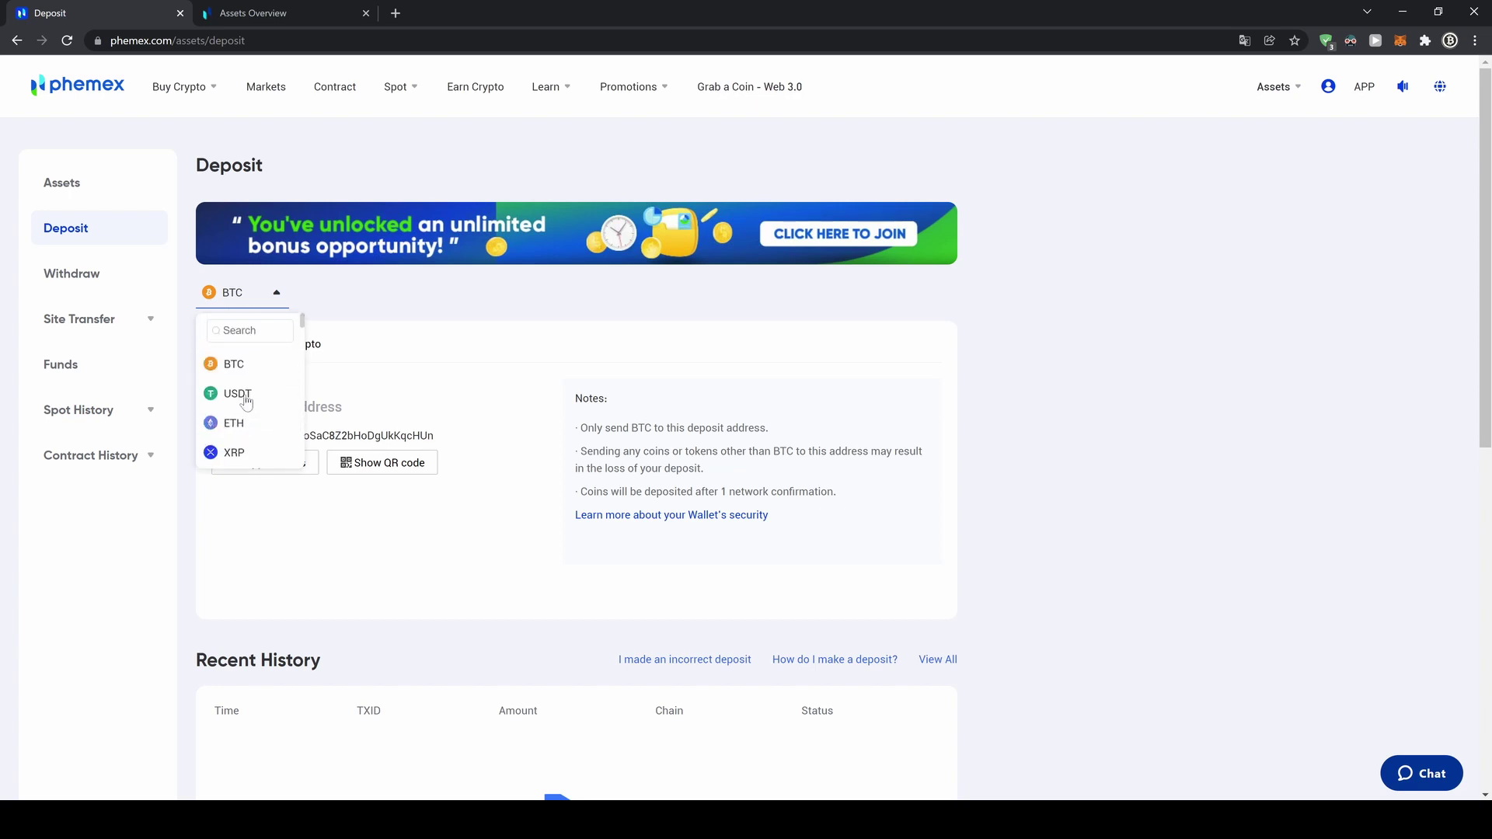
click(245, 398)
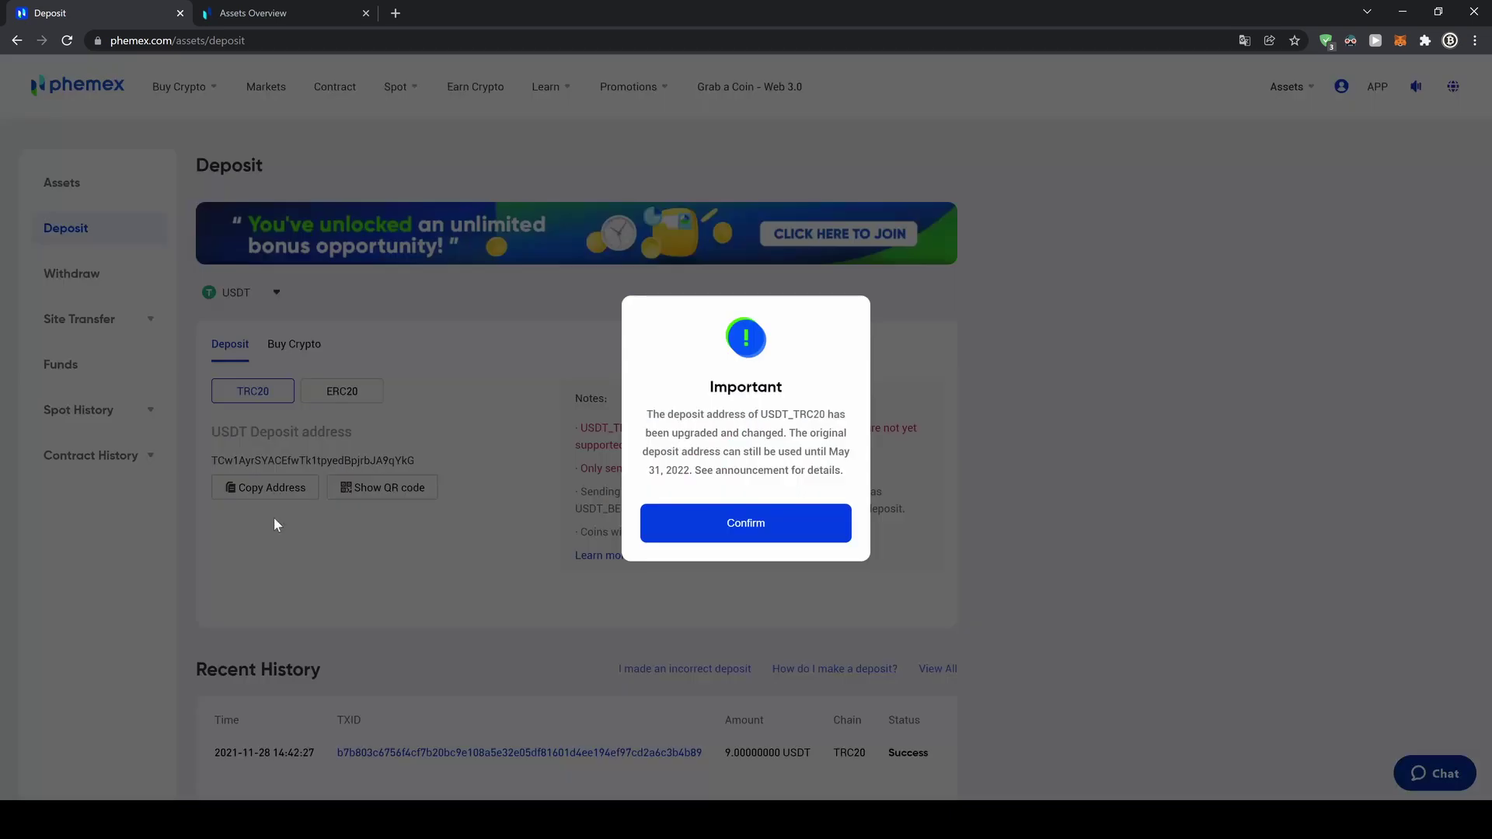
click(769, 526)
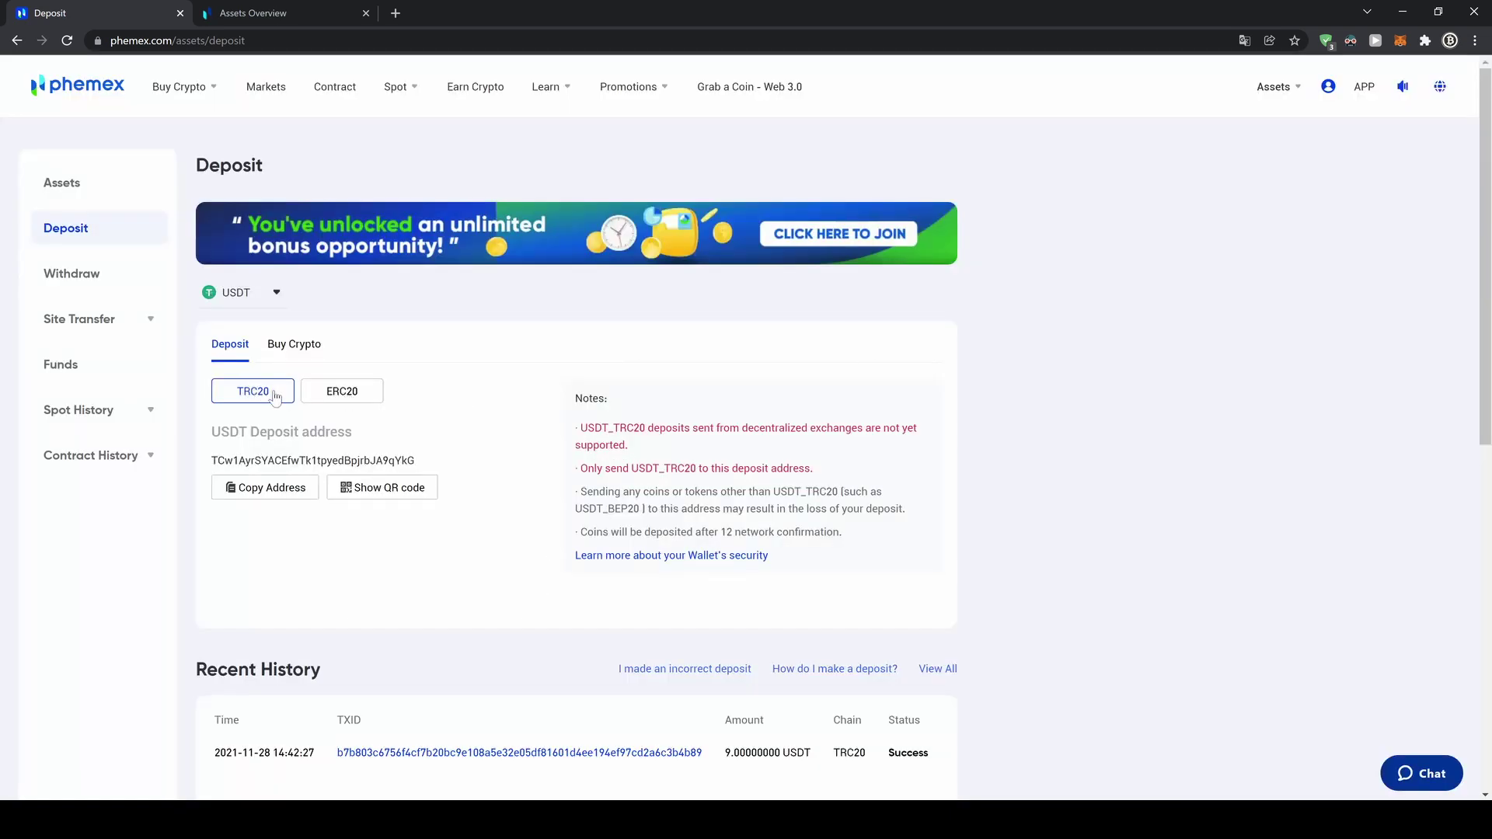
- Check the ERC20 address, then copy the USDT TRC20 deposit address
click(352, 399)
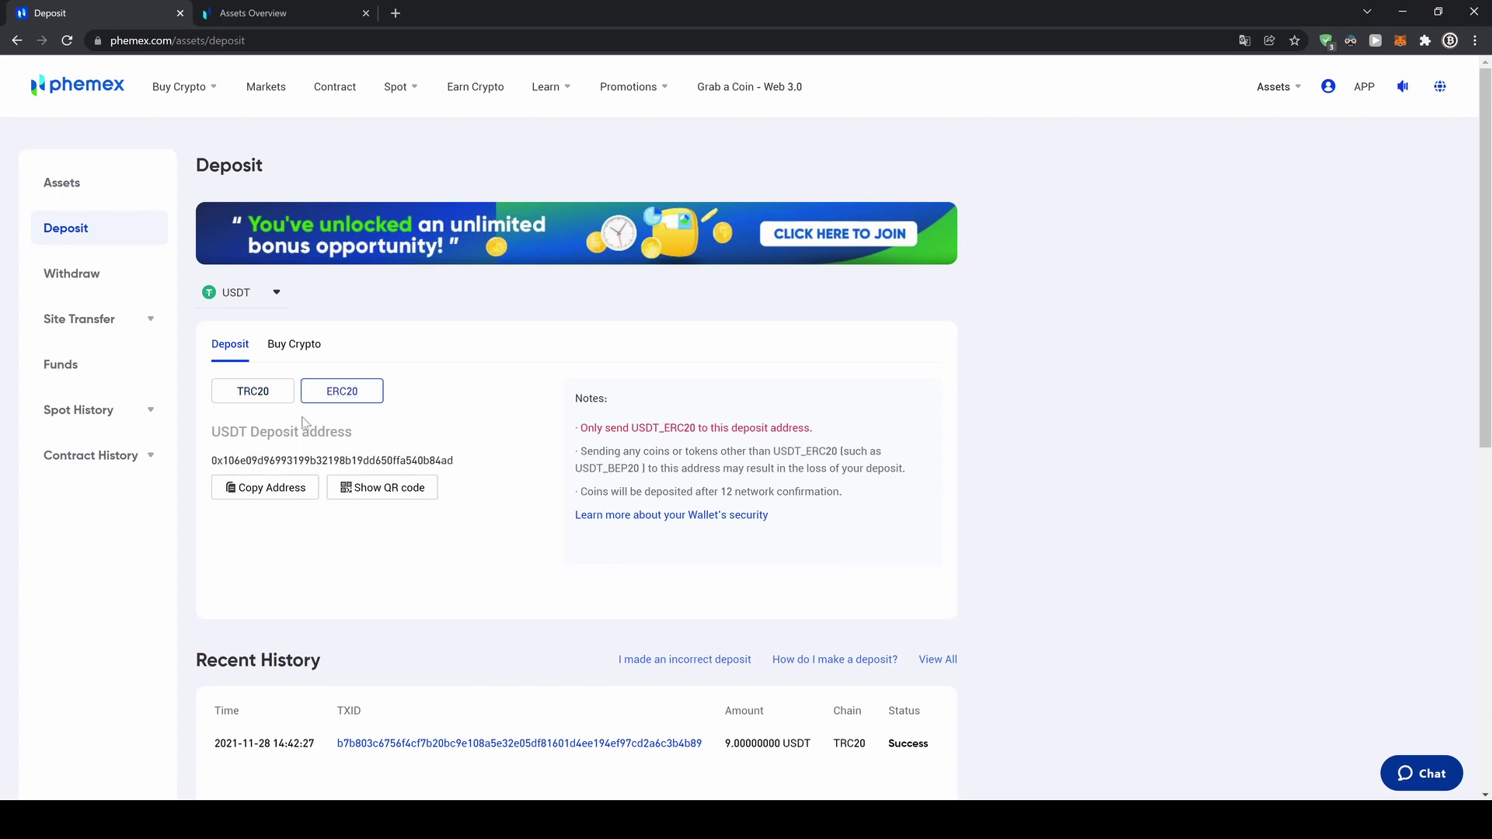
drag(252, 460, 353, 460)
click(350, 459)
click(245, 398)
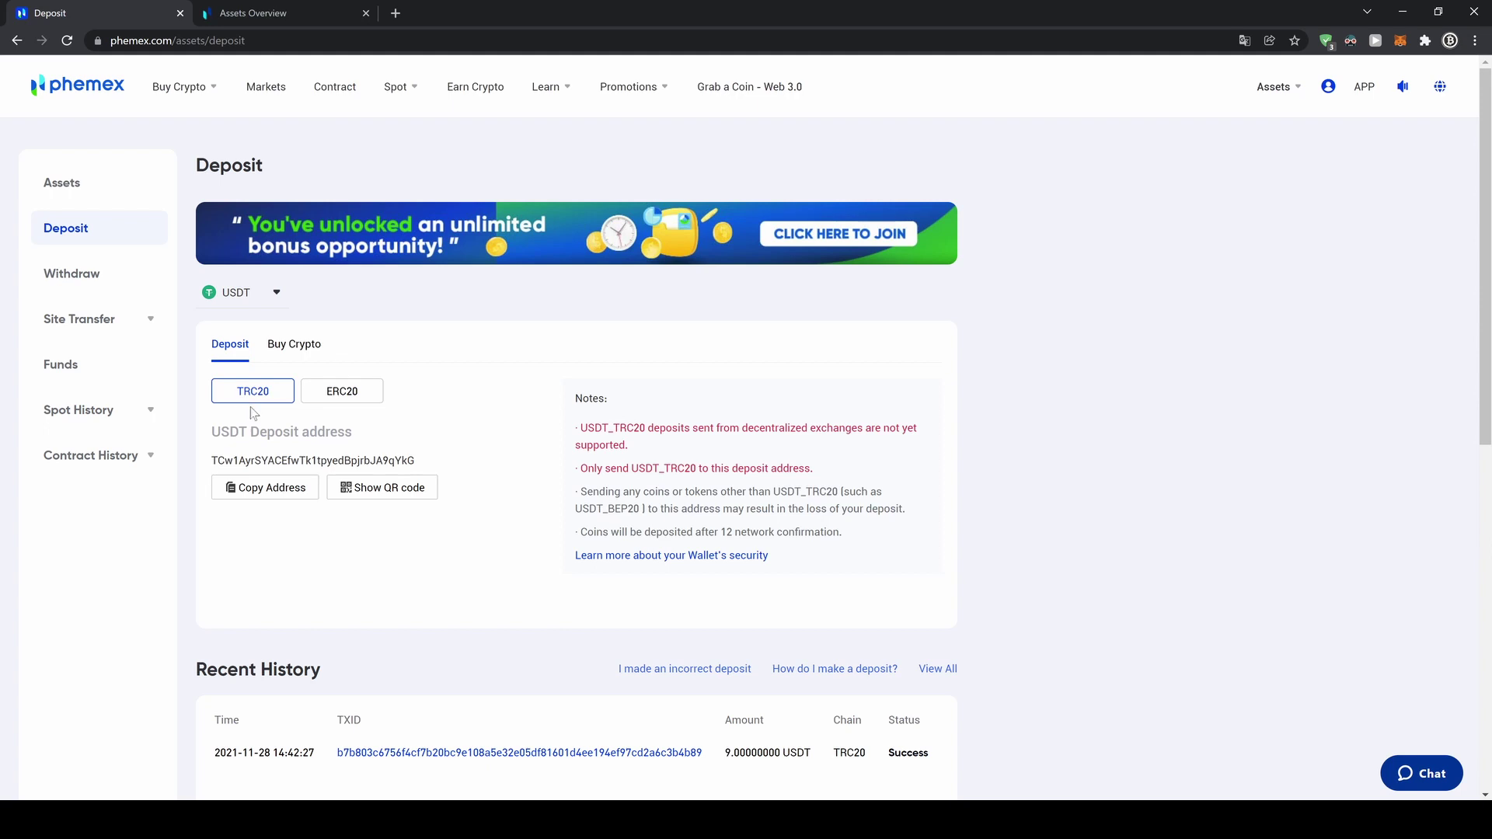
drag(218, 460, 409, 460)
click(242, 457)
click(262, 488)
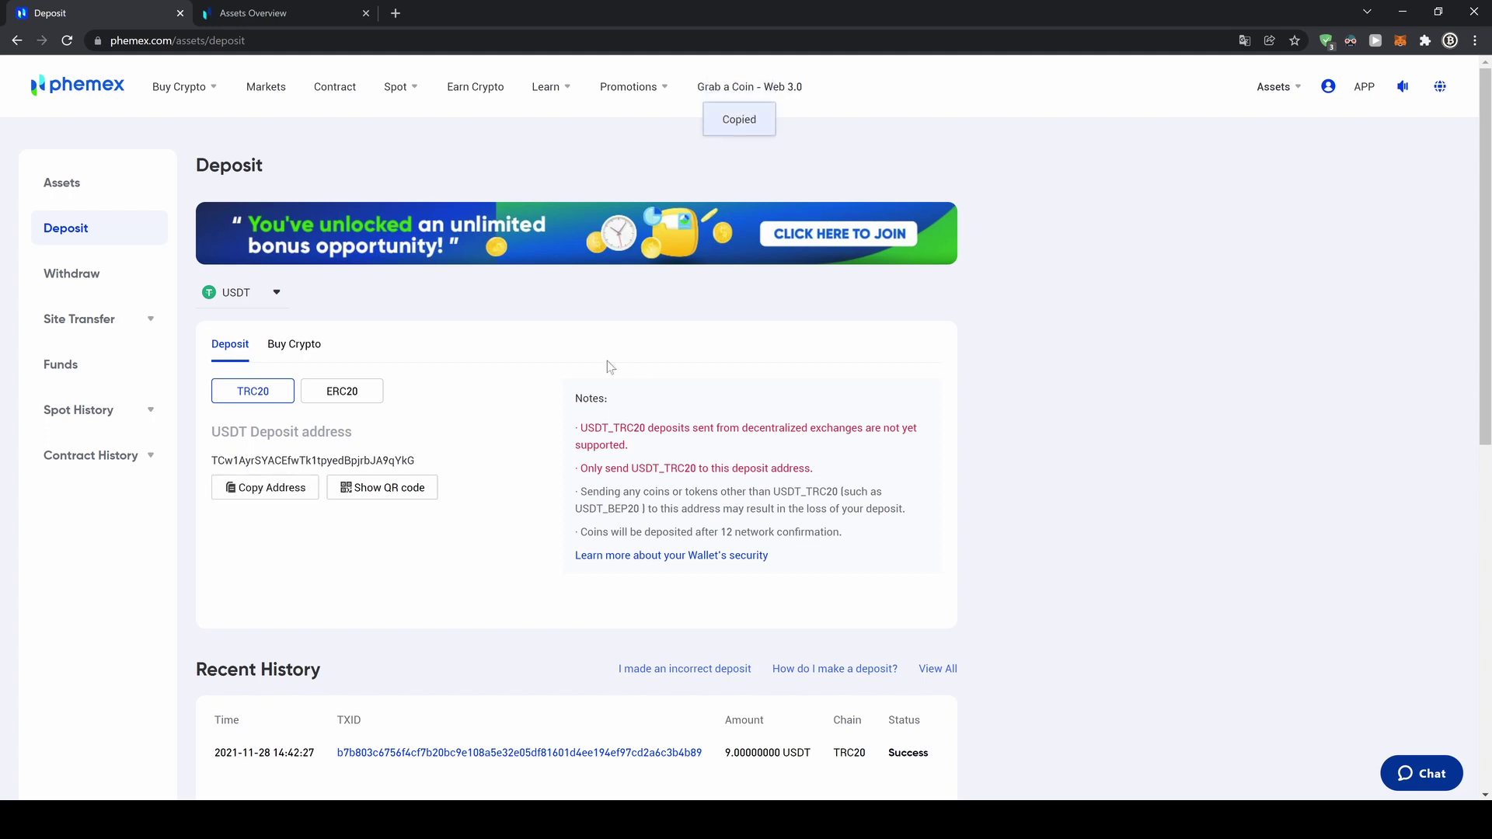
- Go to the Assets overview and open the Transfer dialog
scroll(404, 431, down, 3)
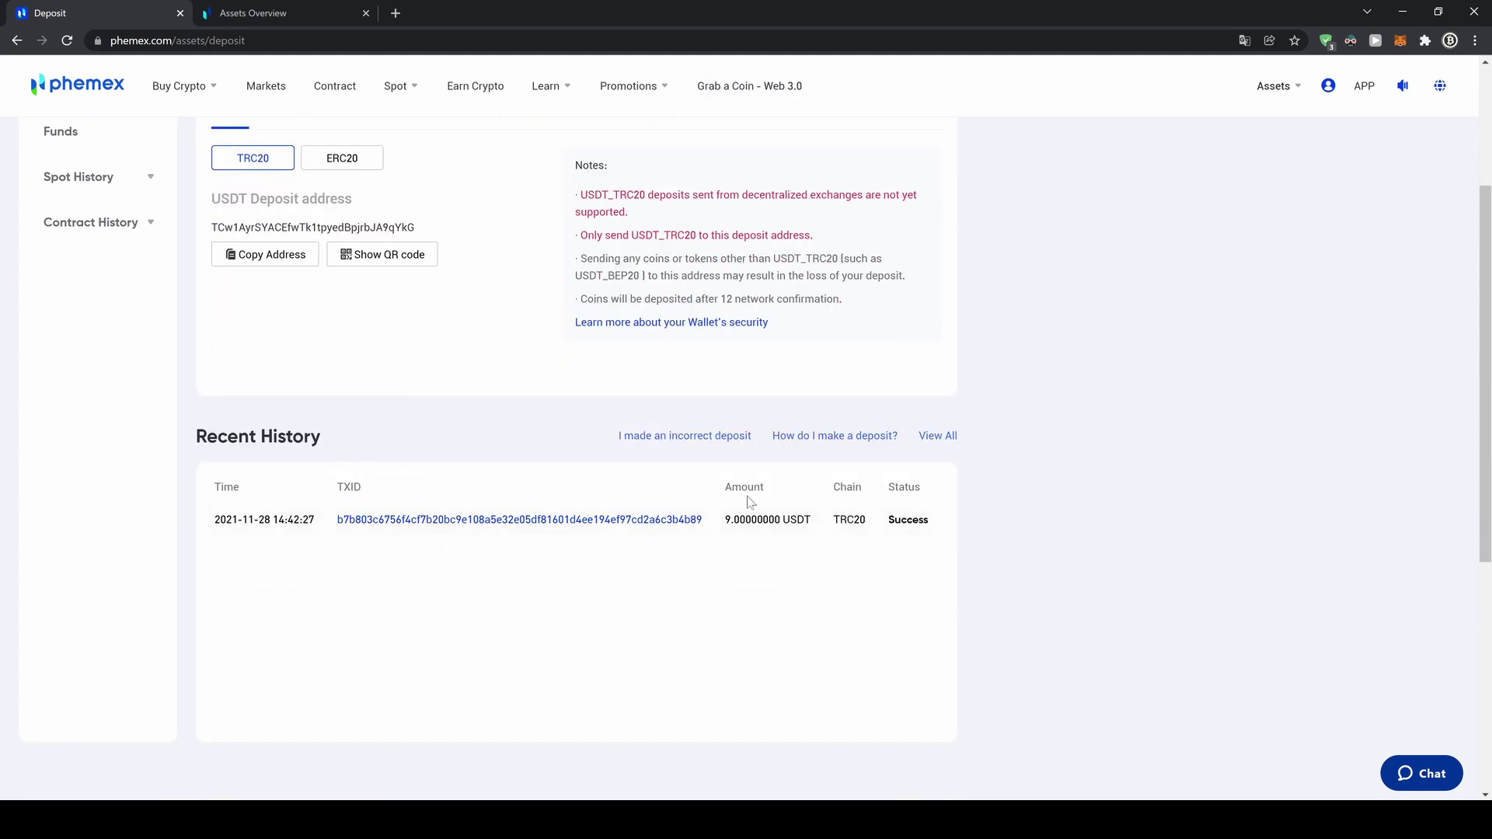
scroll(489, 575, up, 3)
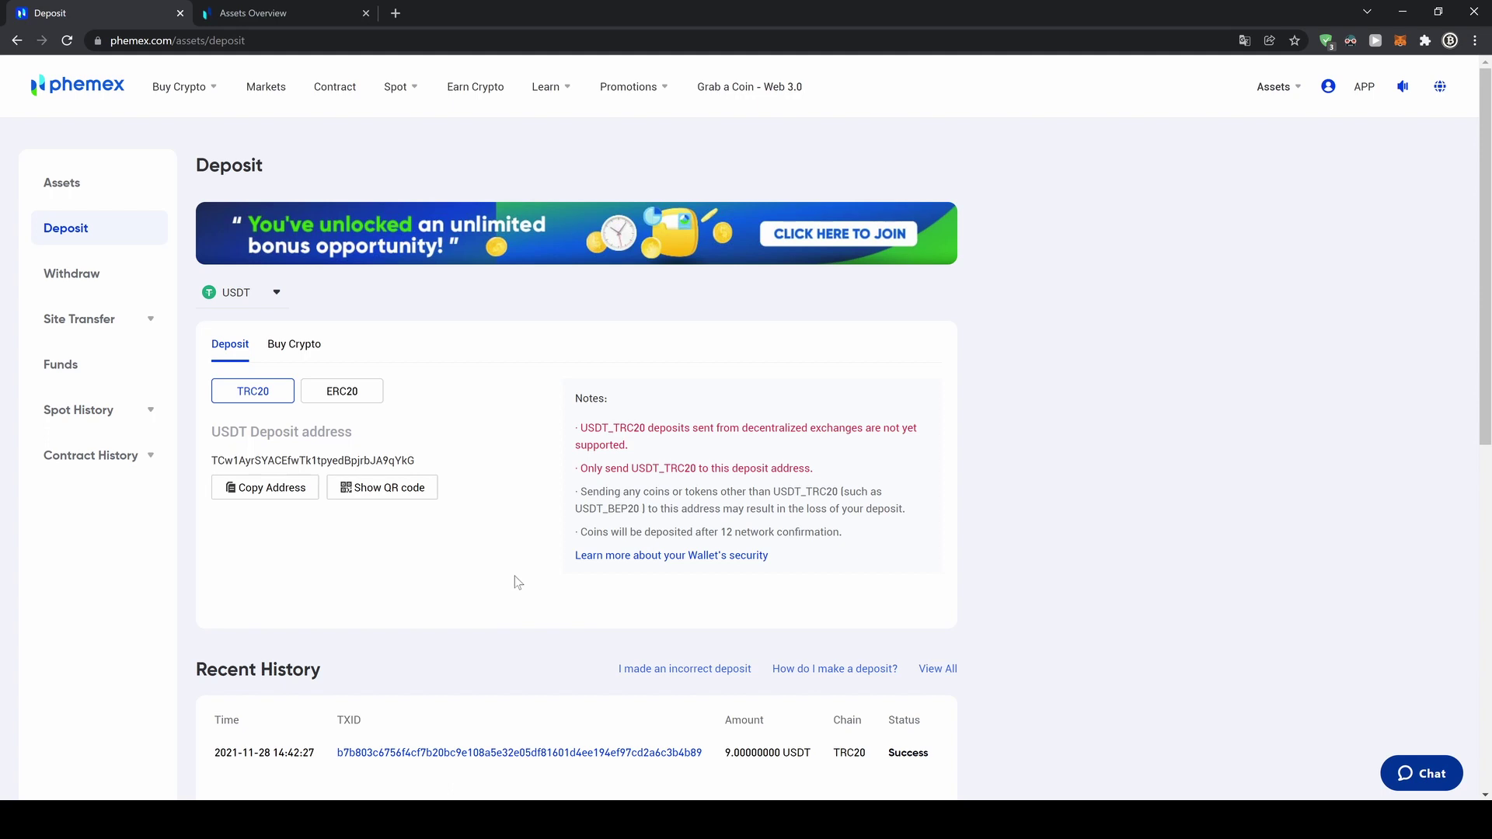
click(63, 182)
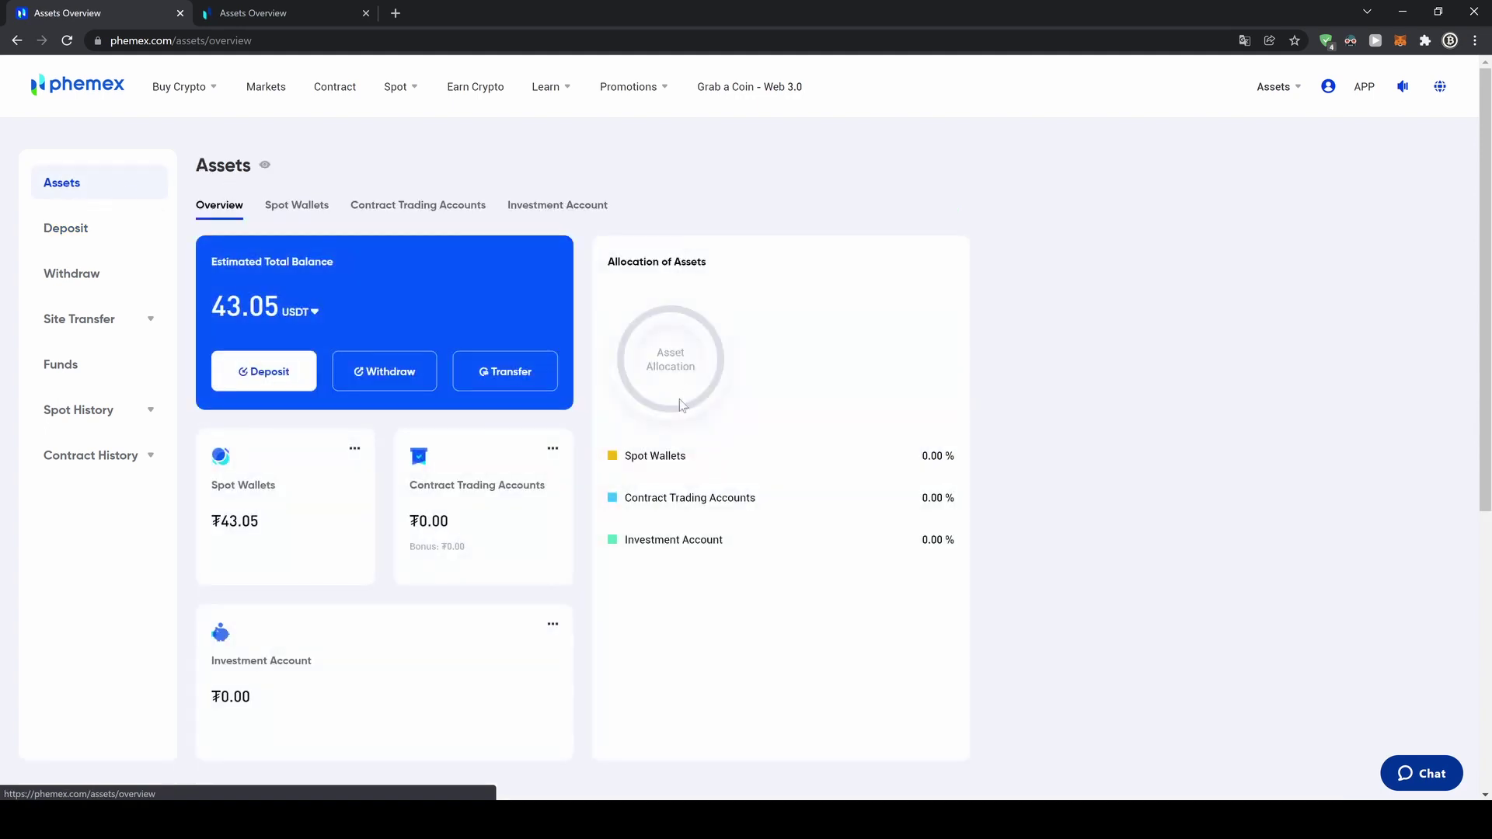
click(528, 377)
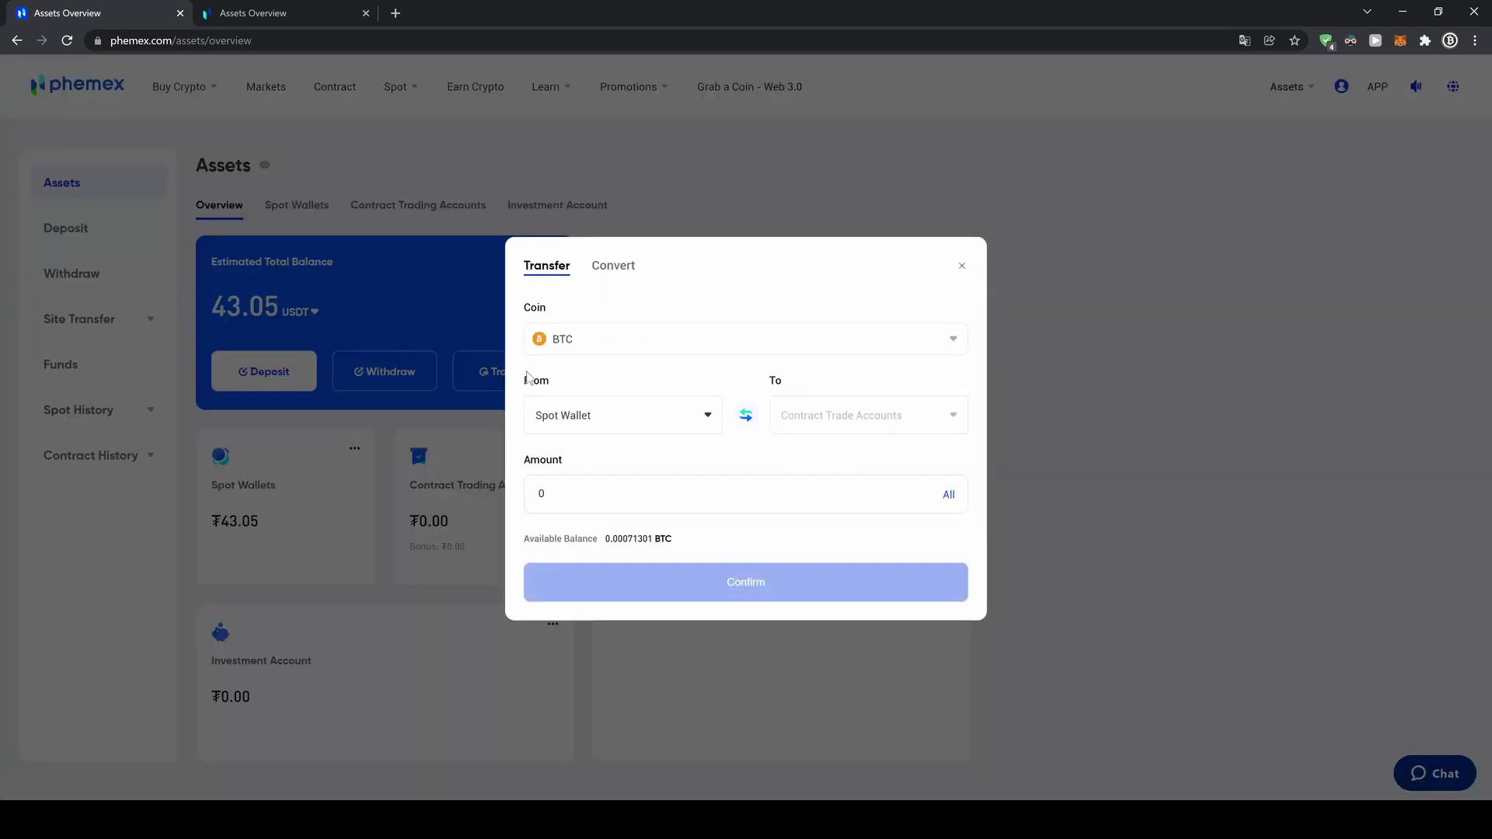
- Submit a transfer of all 0.00071301 BTC from Spot Wallet, then close the dialog
click(633, 341)
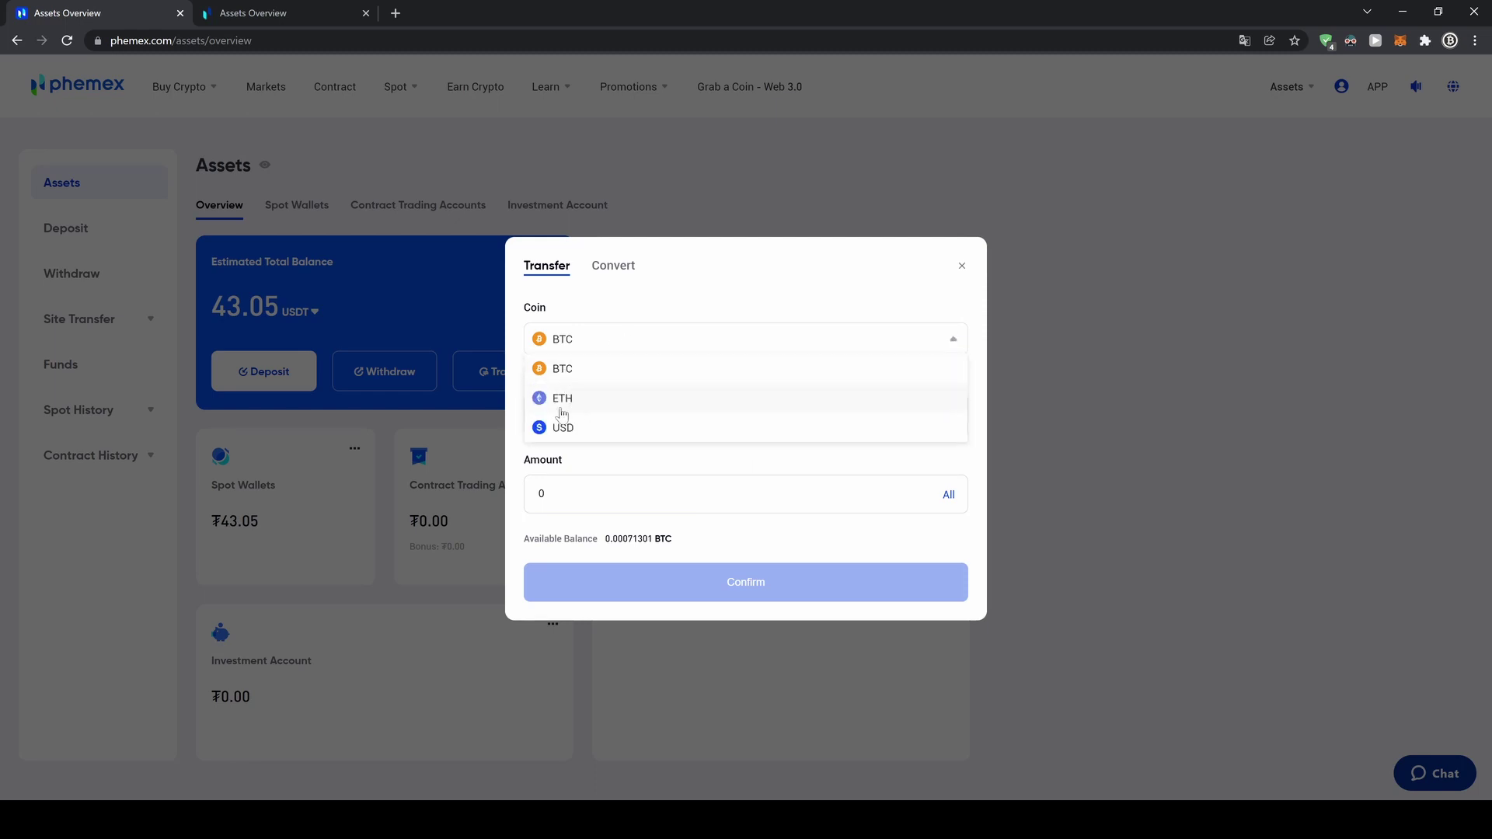
click(596, 329)
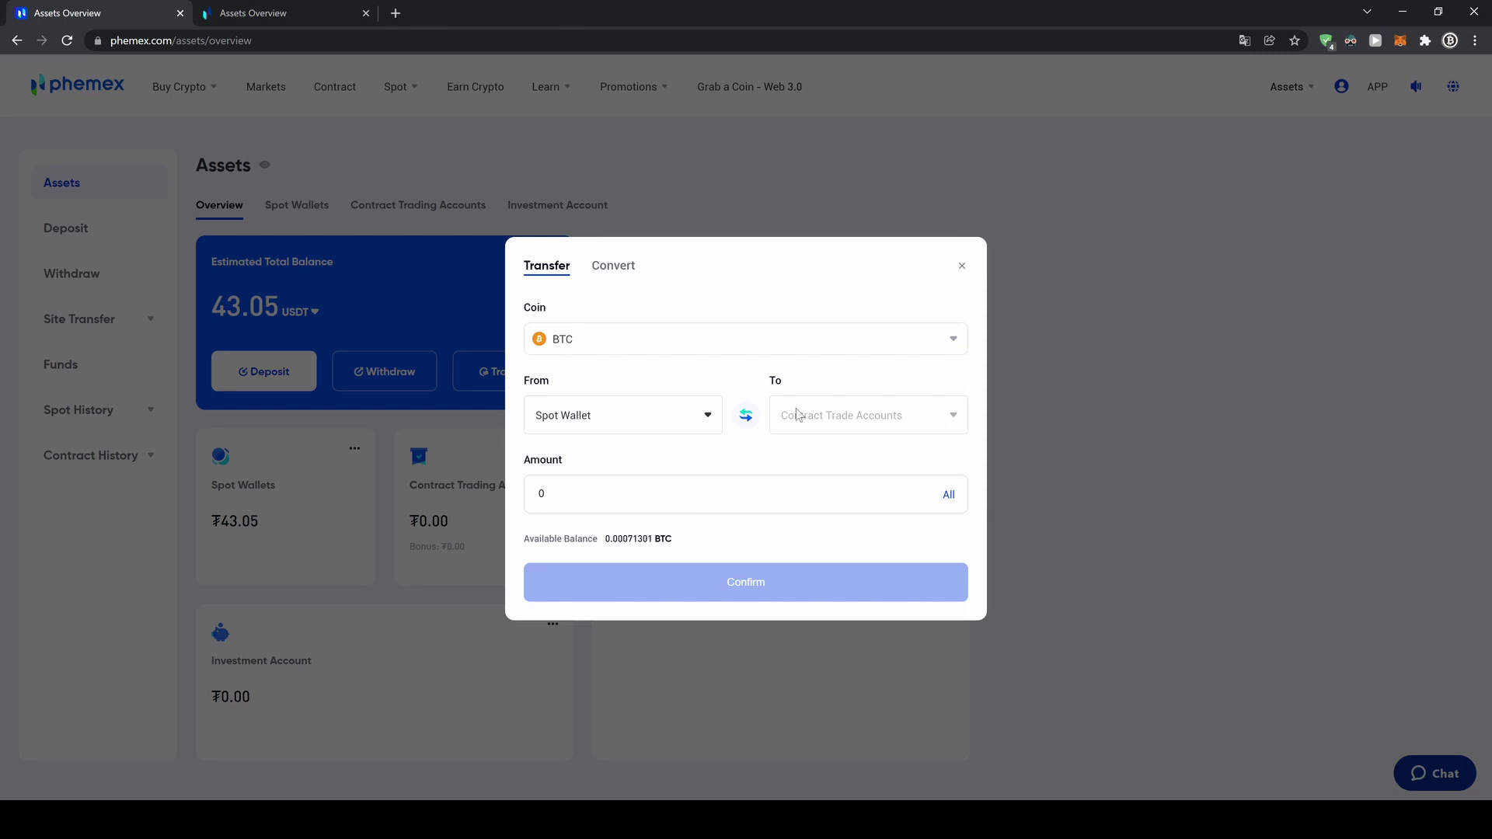
click(571, 494)
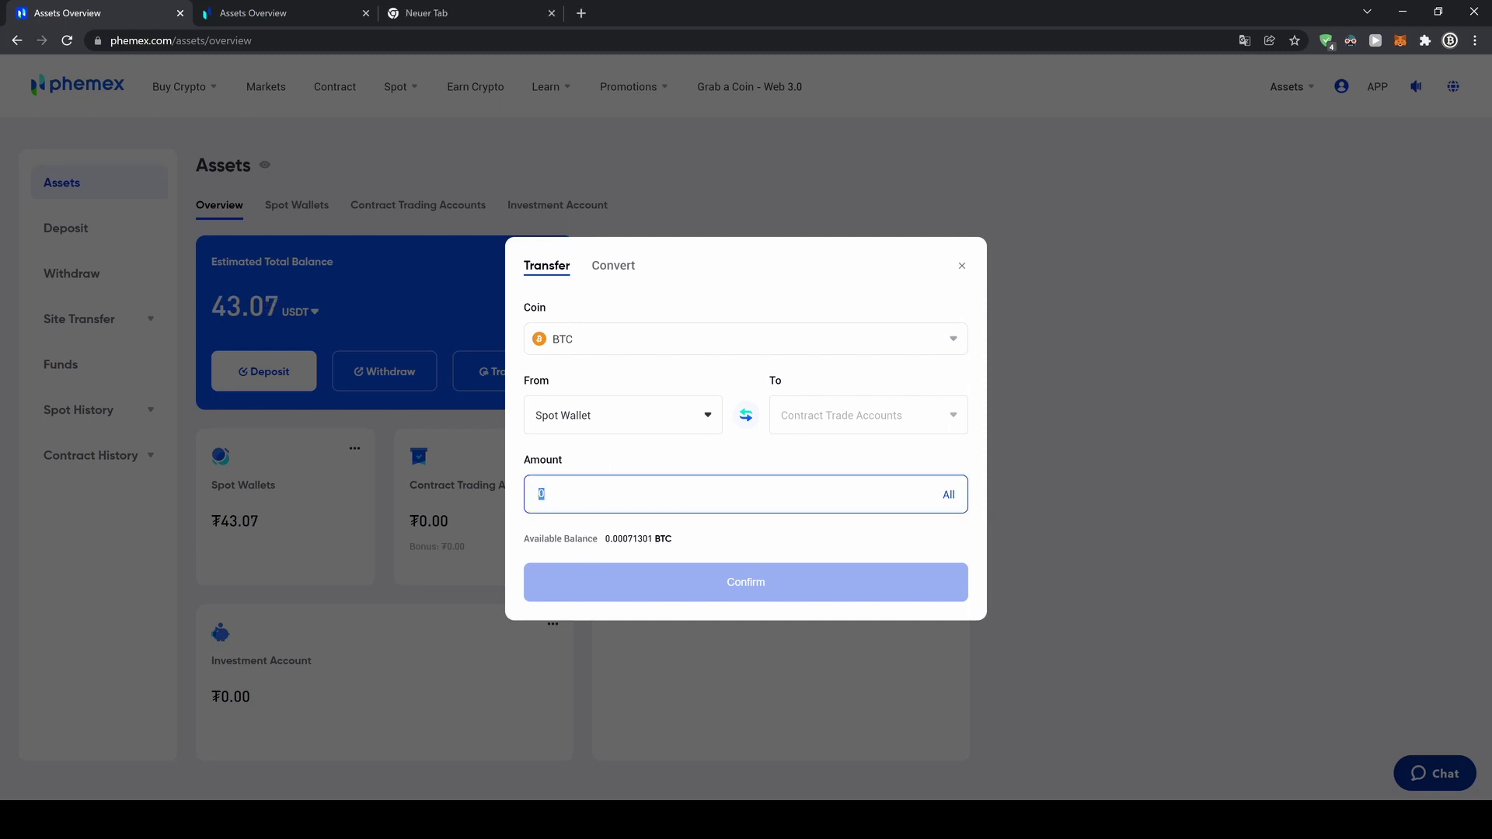
drag(610, 539, 666, 539)
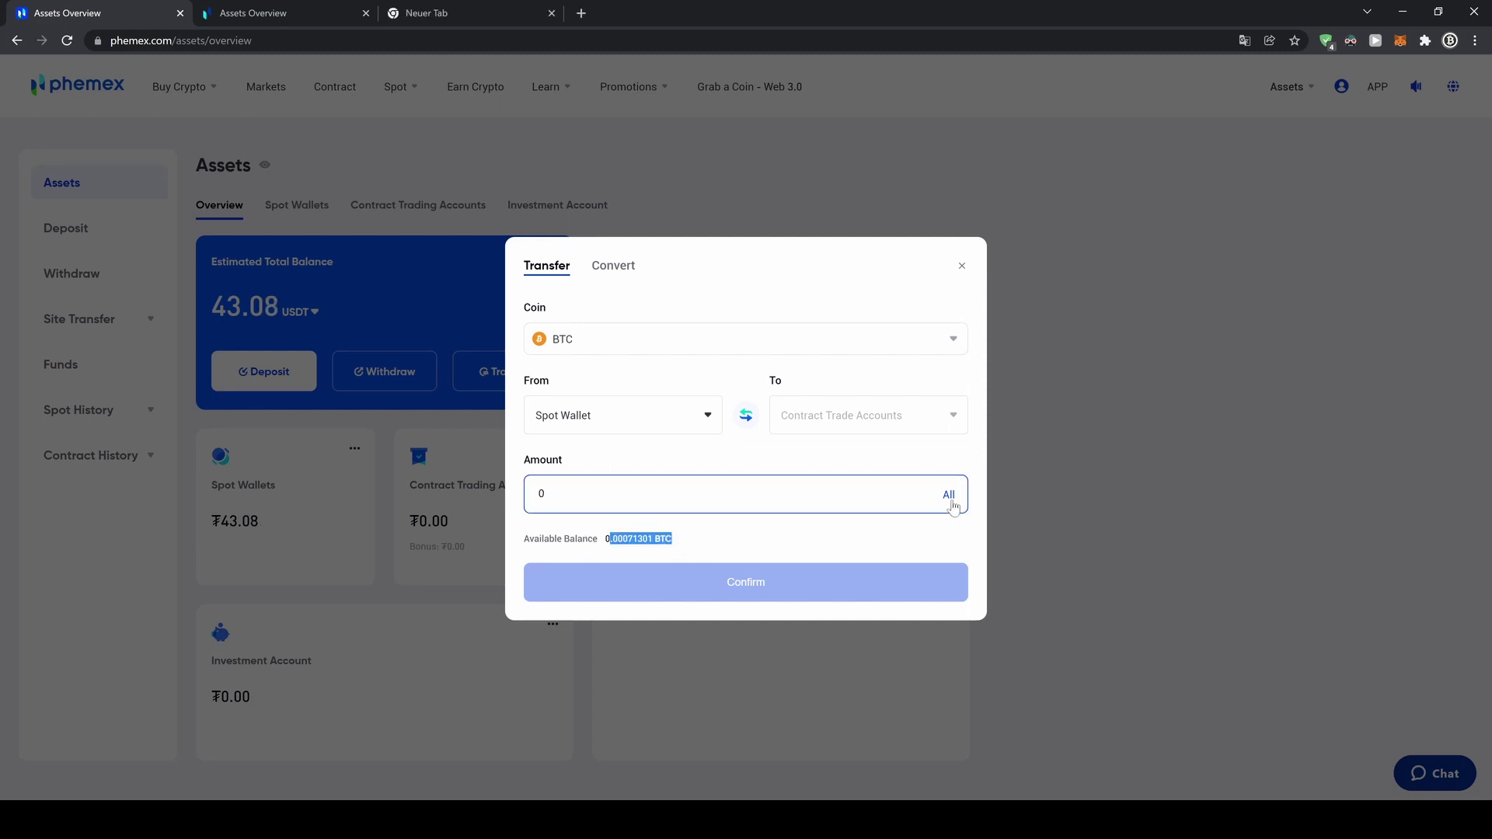
click(946, 492)
click(748, 582)
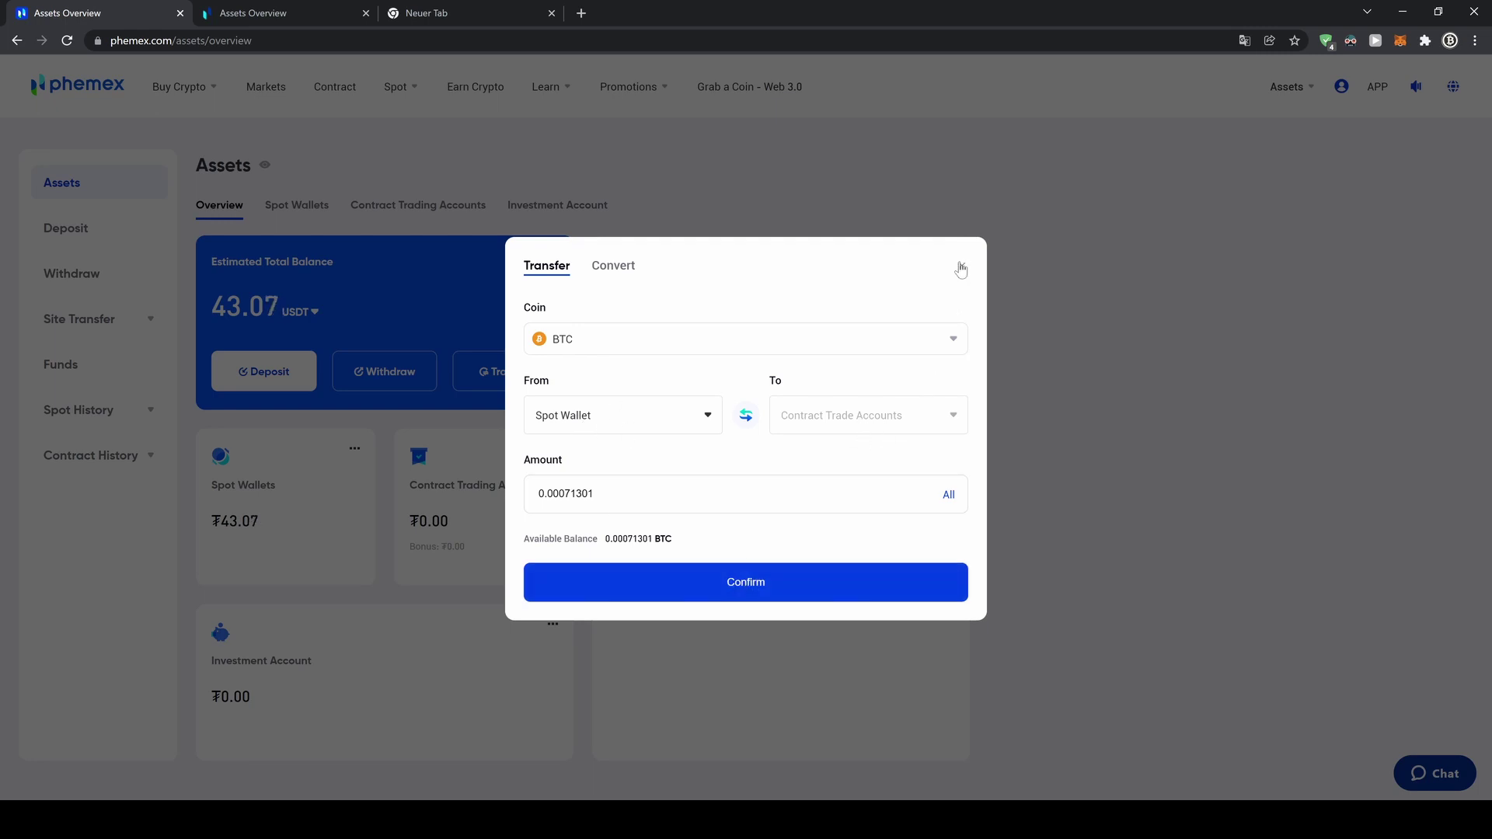
click(962, 266)
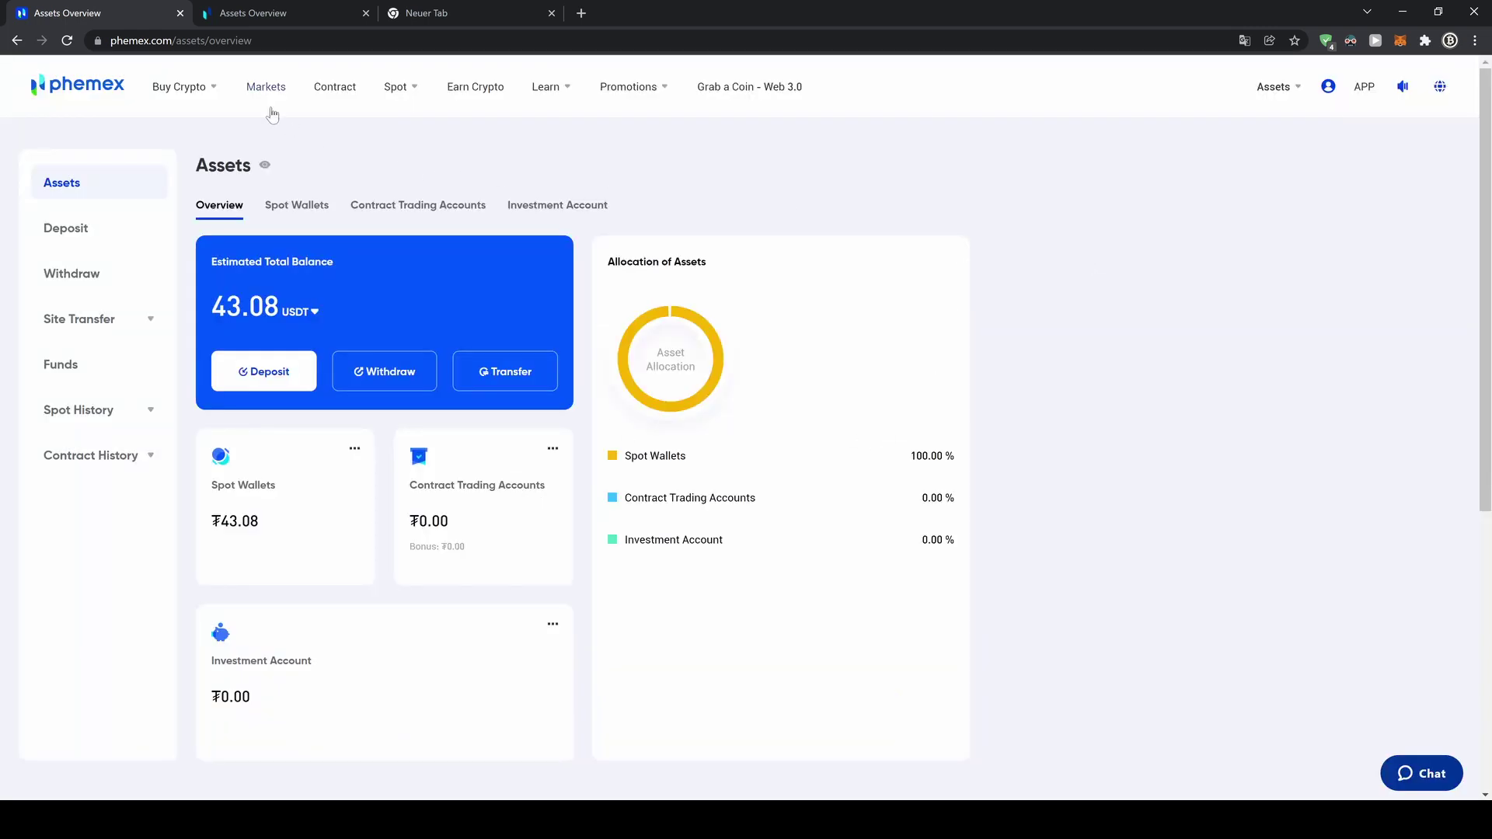
- Open the BTCUSD Perpetual contract screen and pan the chart past the latest candle
click(336, 96)
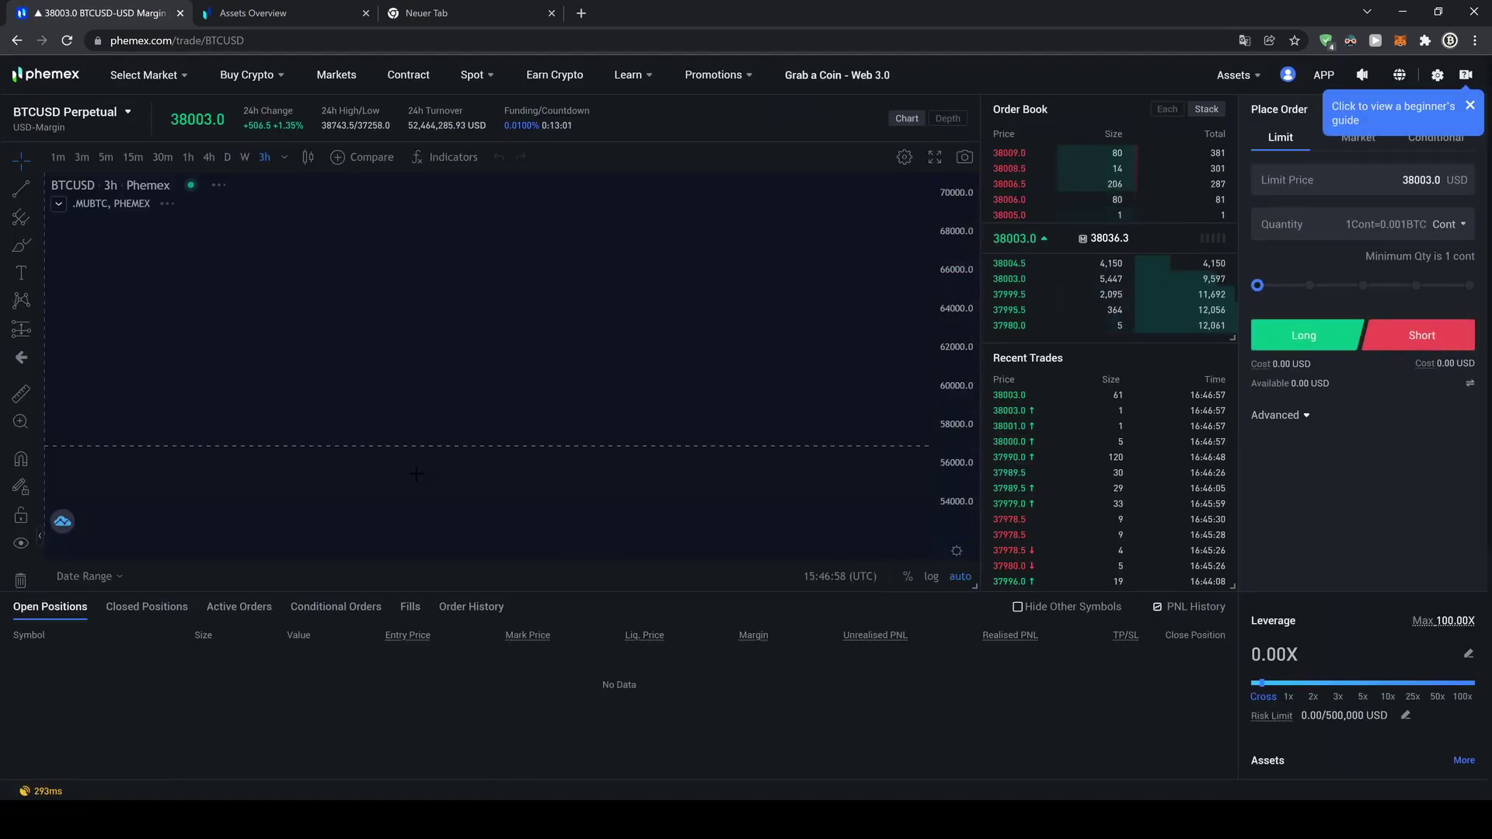
drag(712, 376, 616, 310)
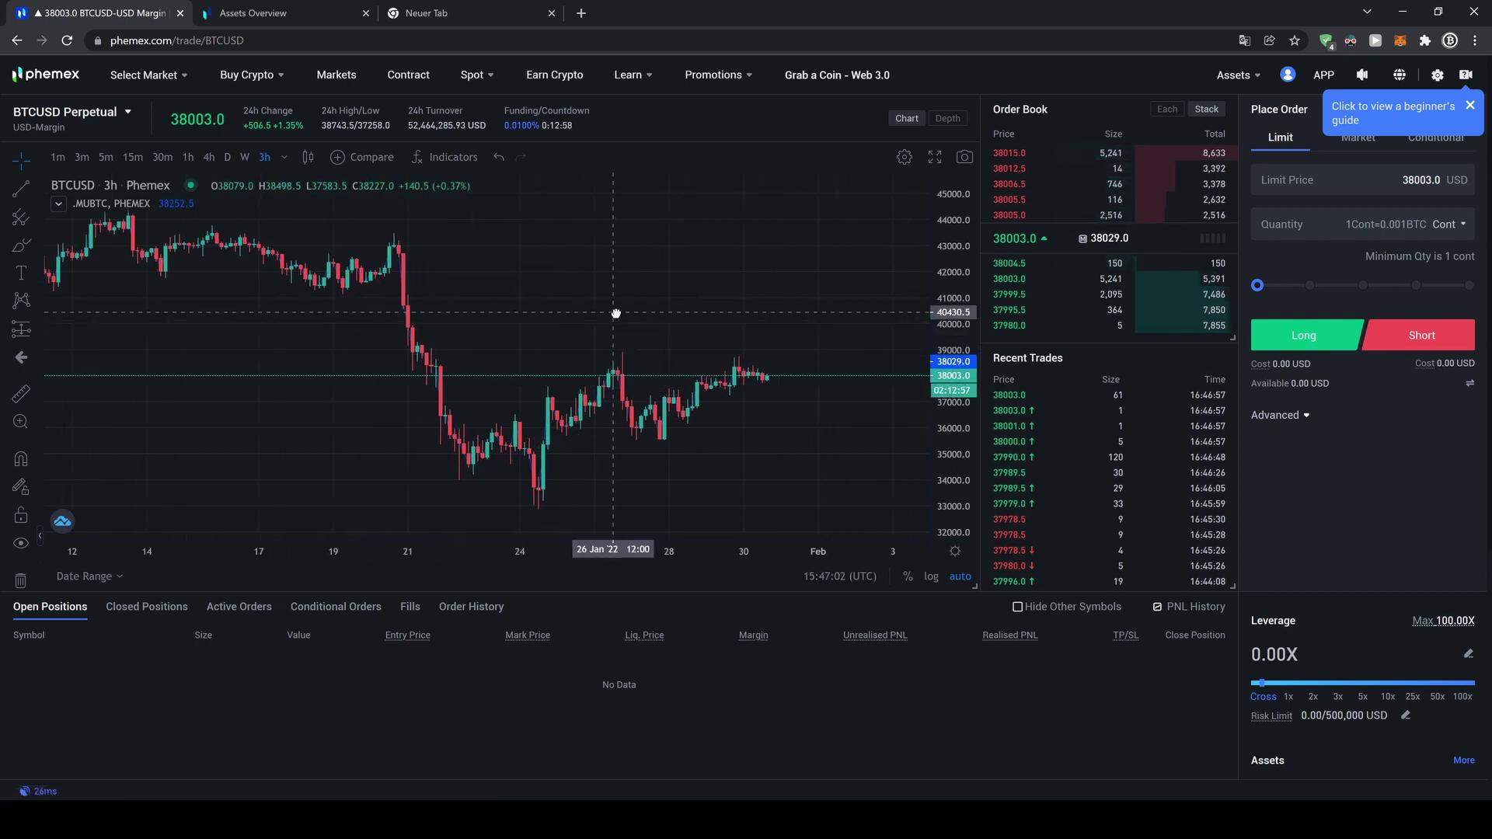